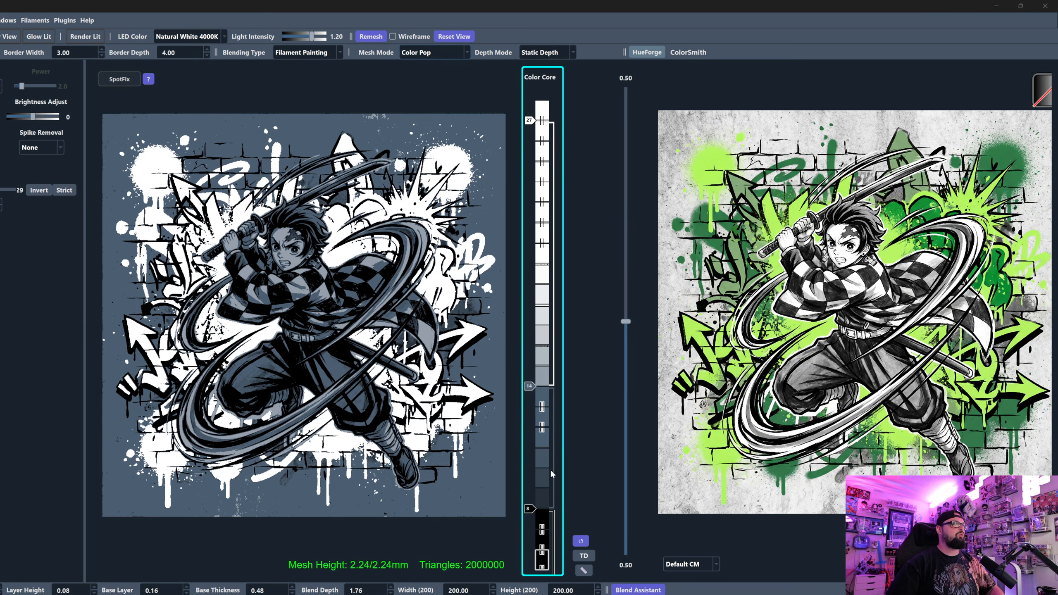
Test the Color Pop balance between 0.50 and about 0.59, then settle it at 0.60 for the mesh preview
left_click_drag(386, 411, 400, 360)
scroll(411, 364, "down", 1)
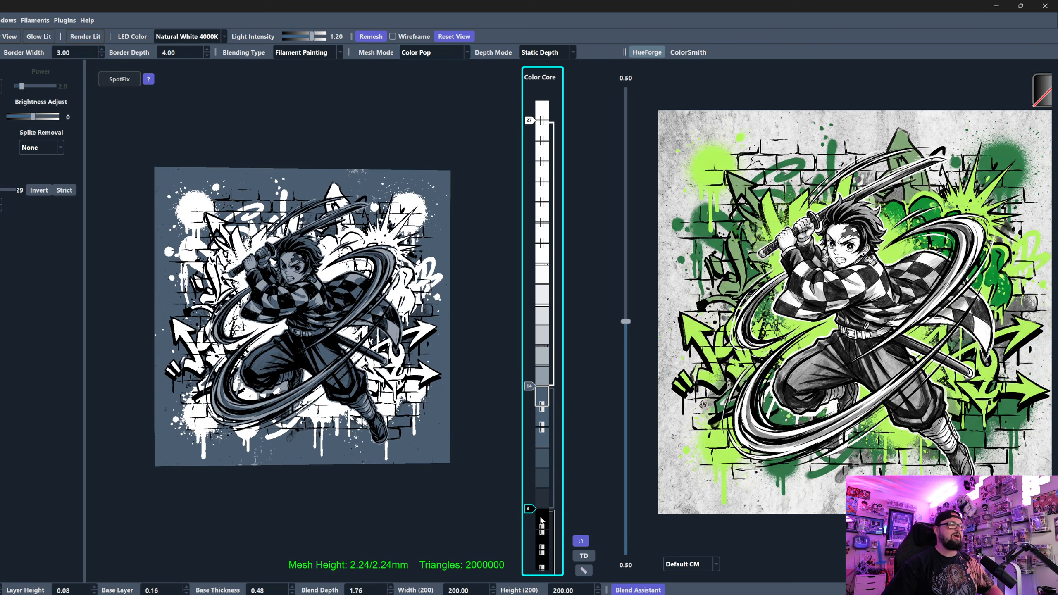
left_click_drag(397, 424, 321, 373)
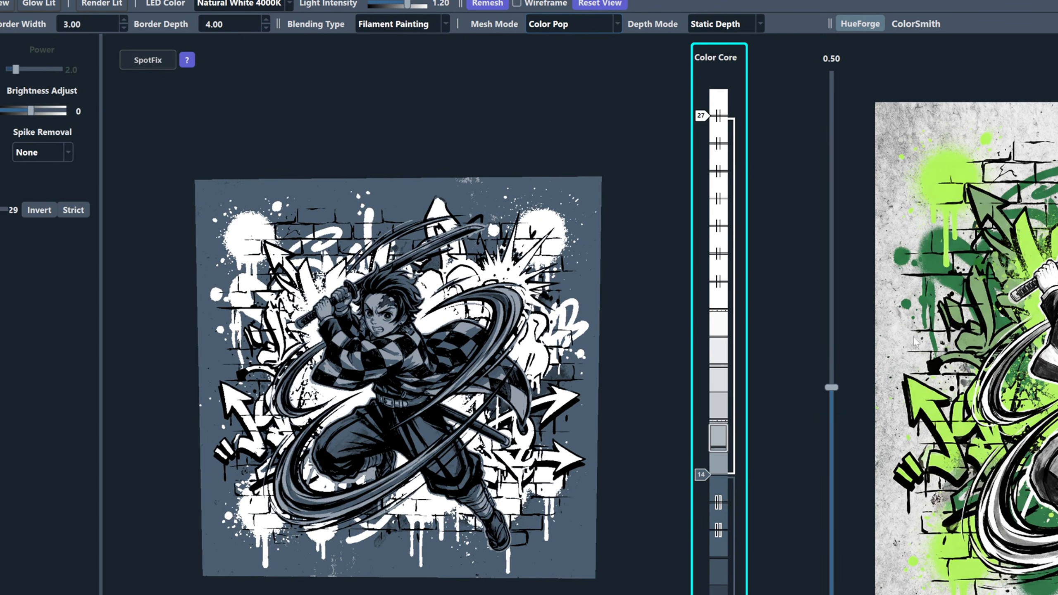
left_click_drag(831, 387, 839, 330)
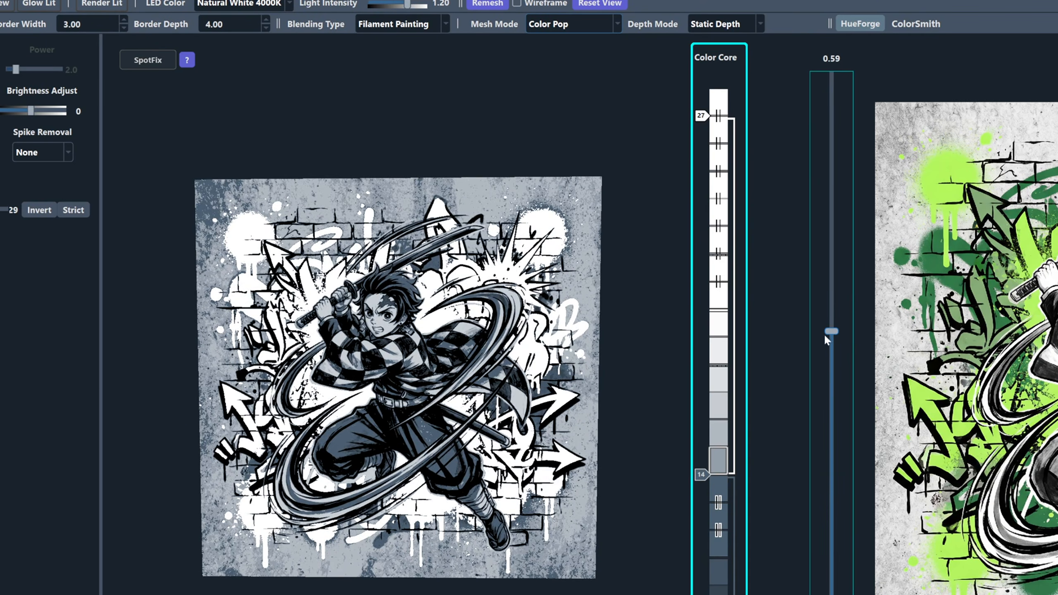
left_click_drag(832, 362, 828, 386)
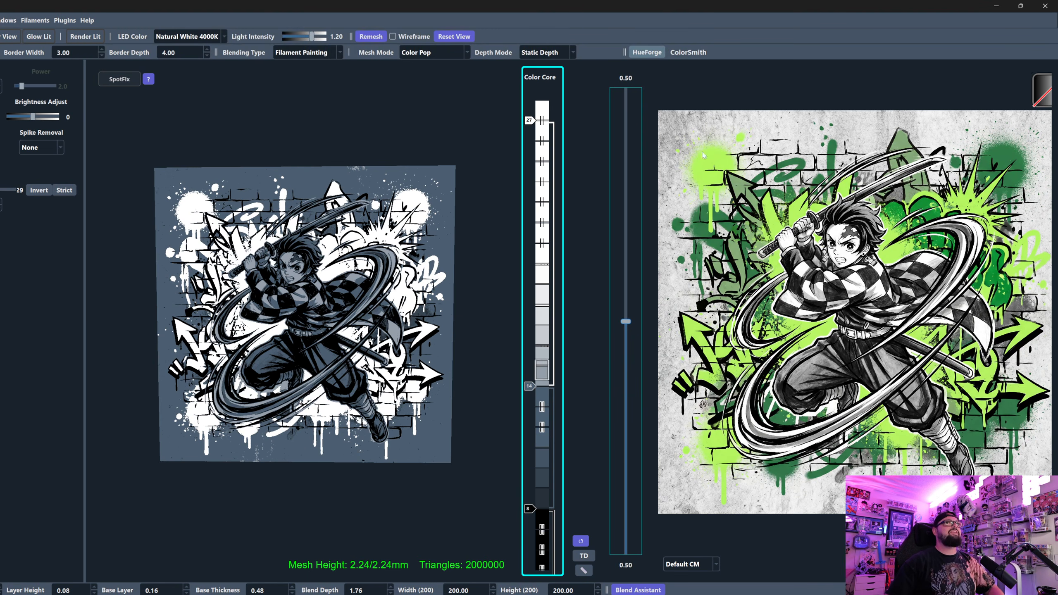
mouse_move(683, 129)
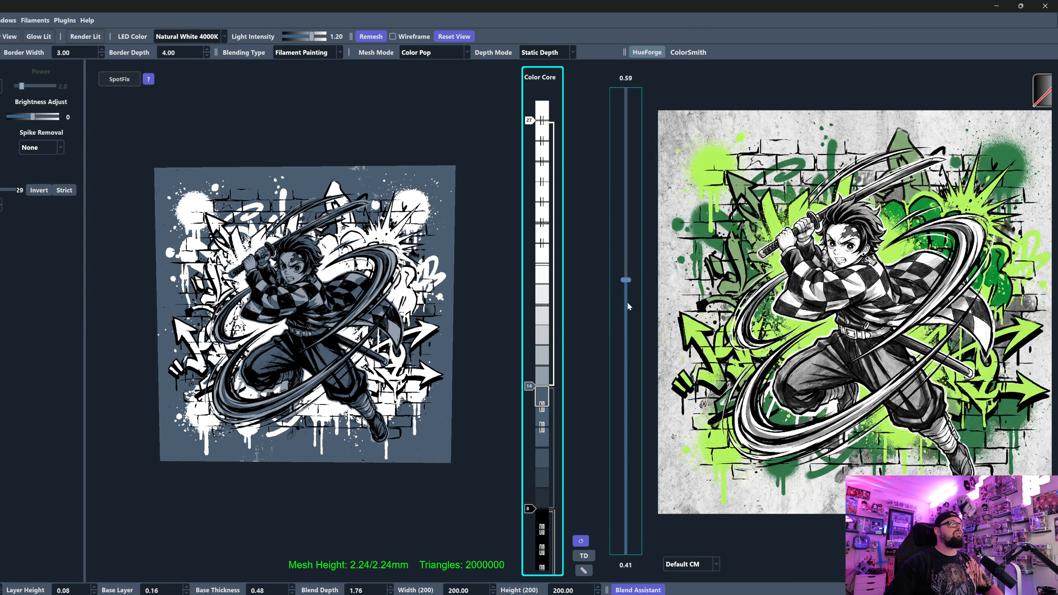
left_click_drag(625, 321, 628, 318)
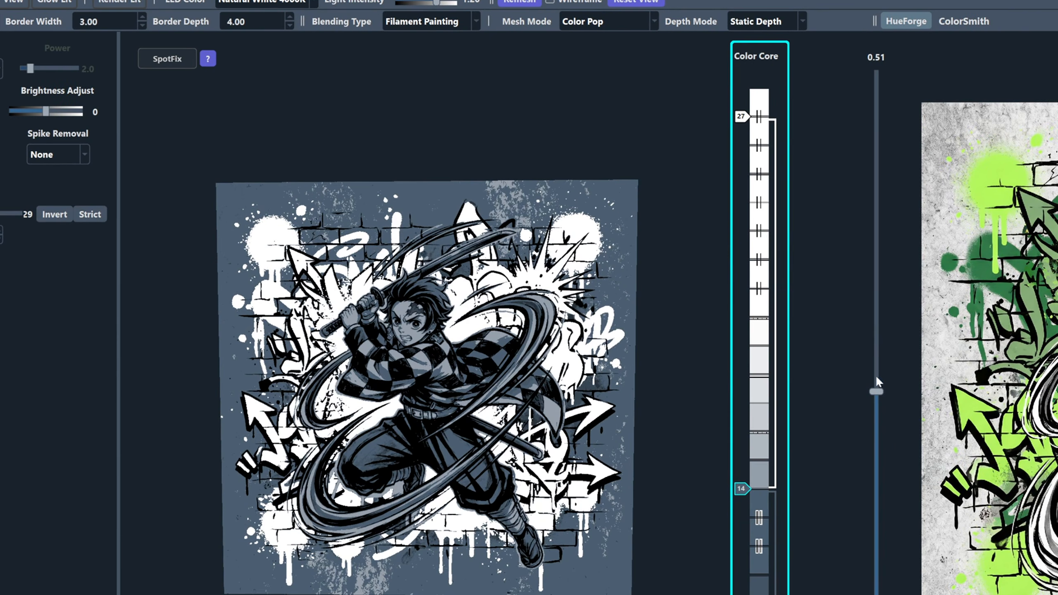
left_click_drag(876, 387, 881, 330)
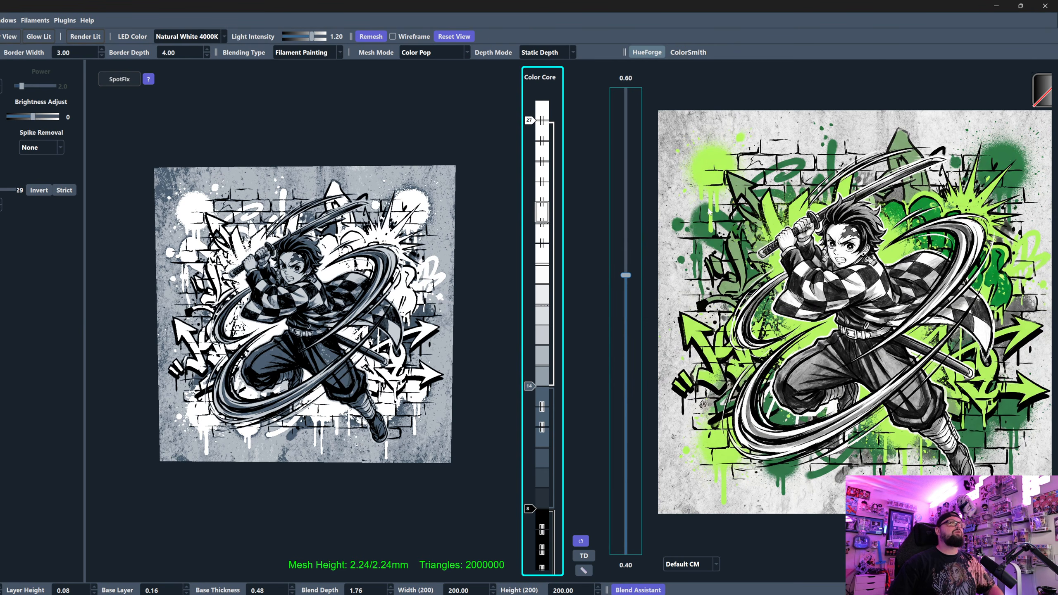
Move the Color Core swaps to layer 19 for Jade White, layer 13 for Blue Gray and layer 9 for Black
mouse_move(709, 210)
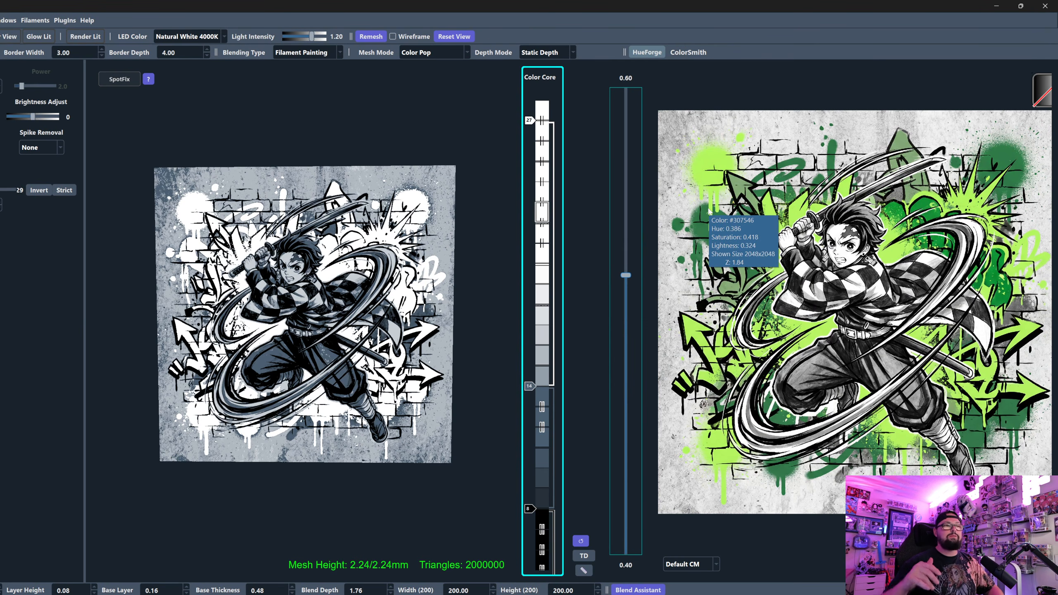
left_click_drag(529, 120, 546, 276)
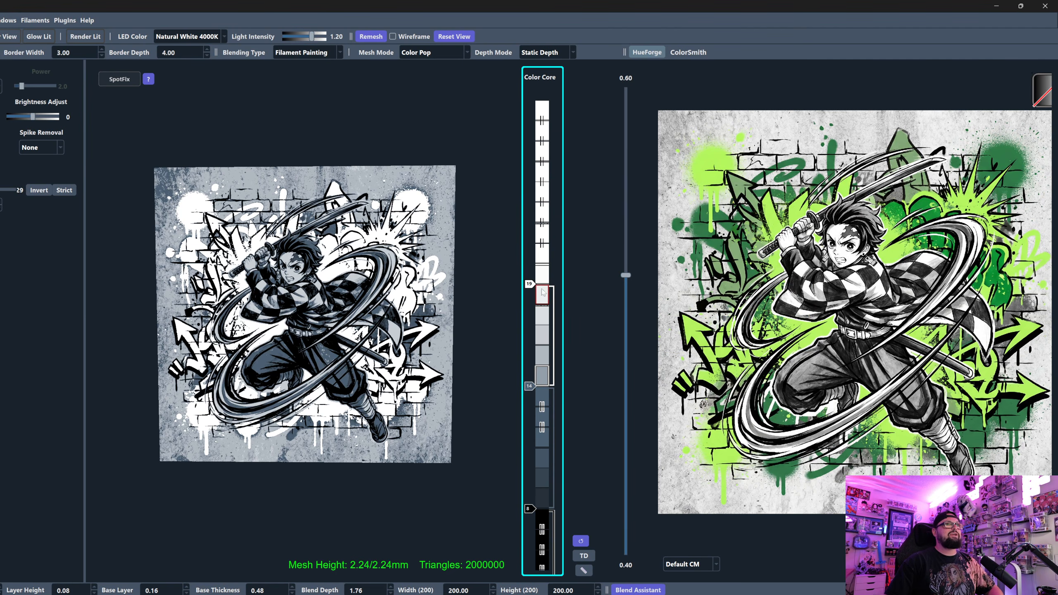
mouse_move(529, 385)
left_mouse_down()
mouse_move(531, 373)
mouse_move(530, 400)
left_mouse_up()
left_click_drag(530, 510, 530, 507)
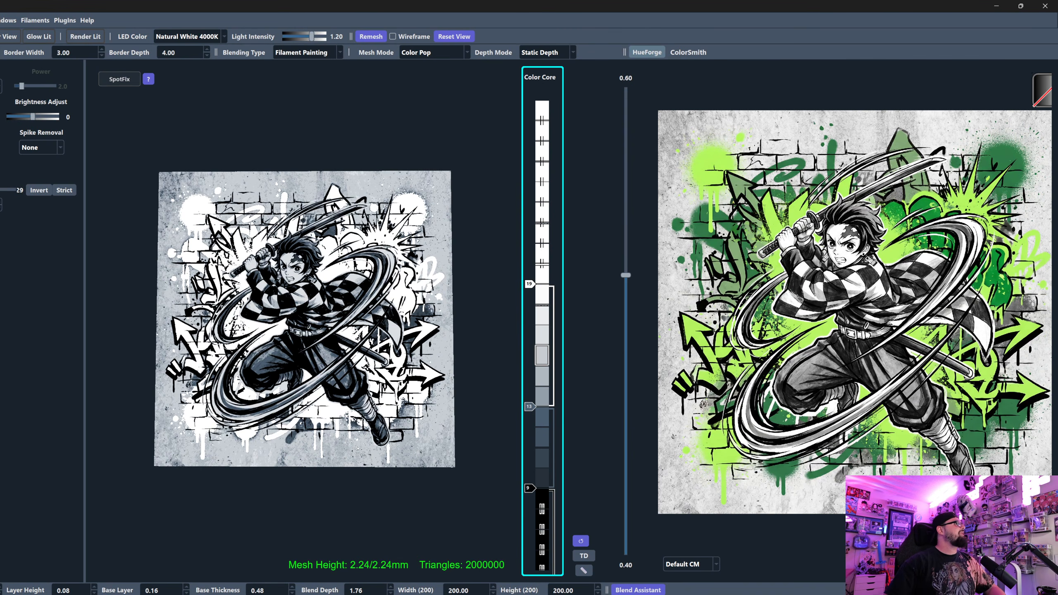
Reveal the filament library and add BambuLab Basic BambuLab Green to the Color Core at layer 27
left_click(0, 292)
left_click_drag(83, 263, 116, 260)
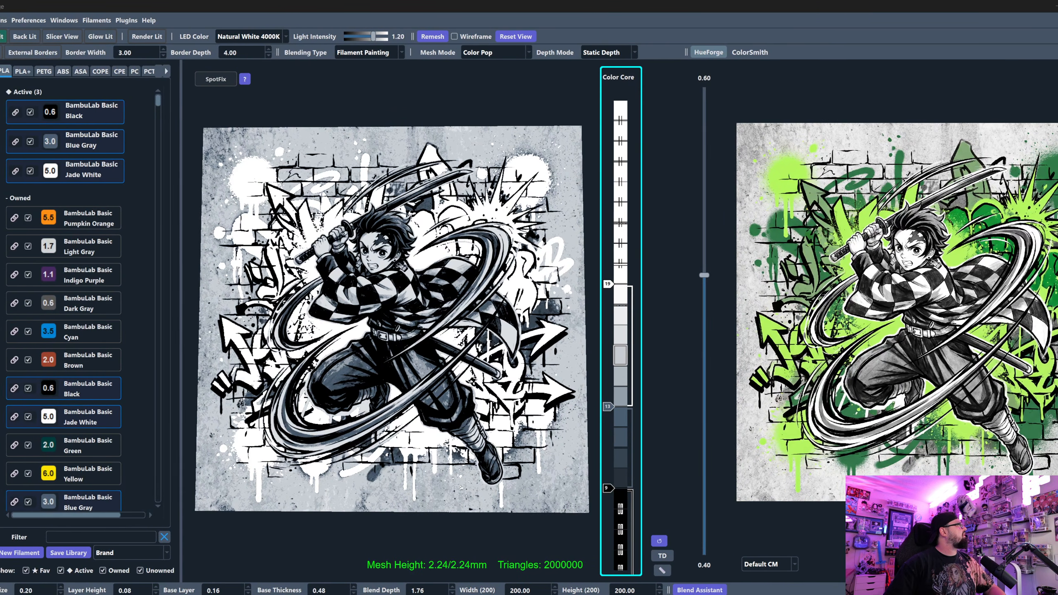
scroll(68, 411, "down", 15)
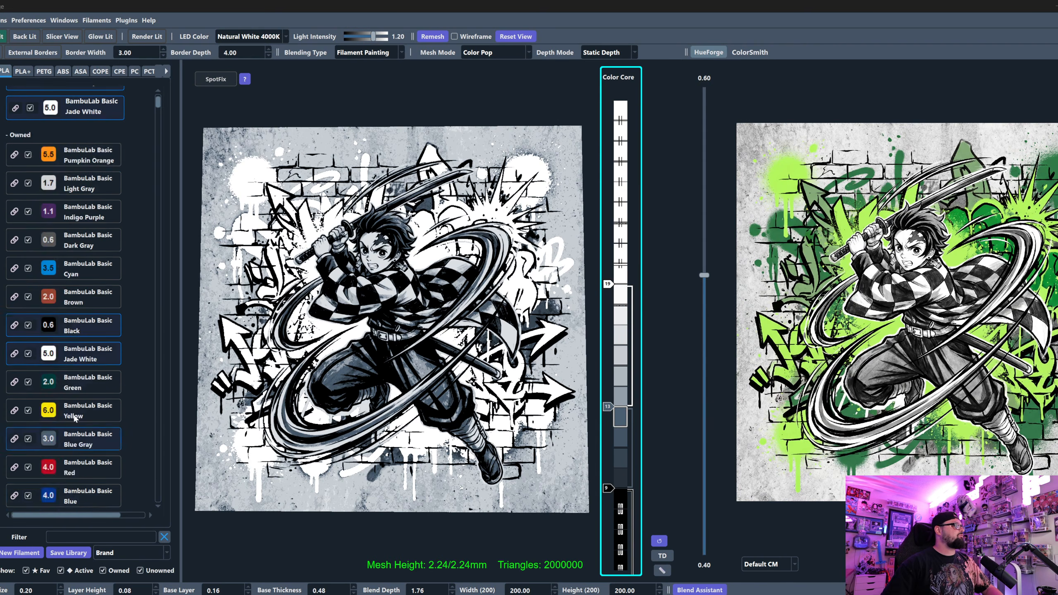
scroll(67, 409, "up", 15)
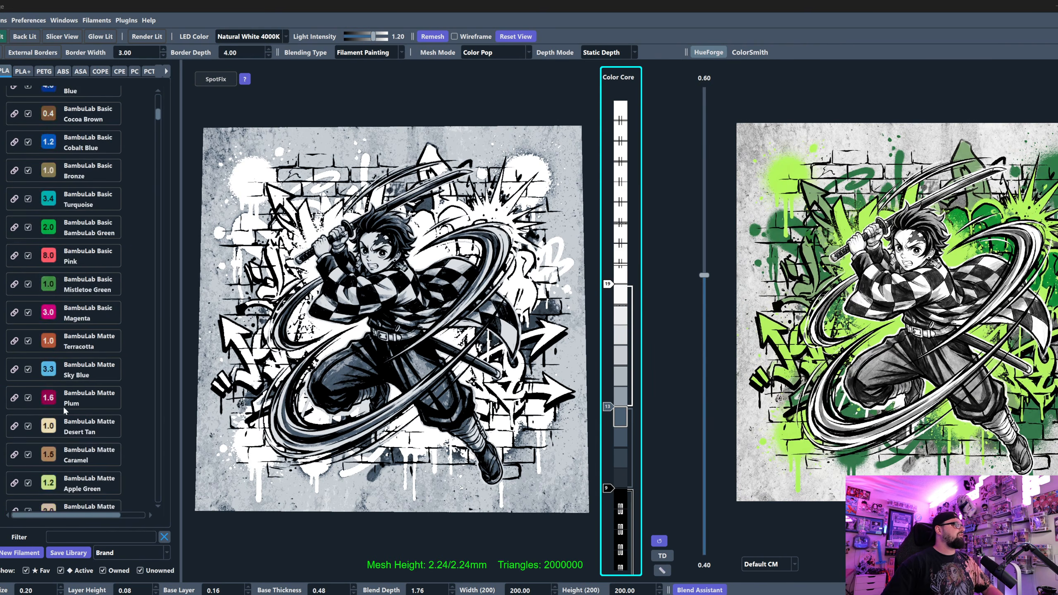
scroll(61, 407, "down", 7)
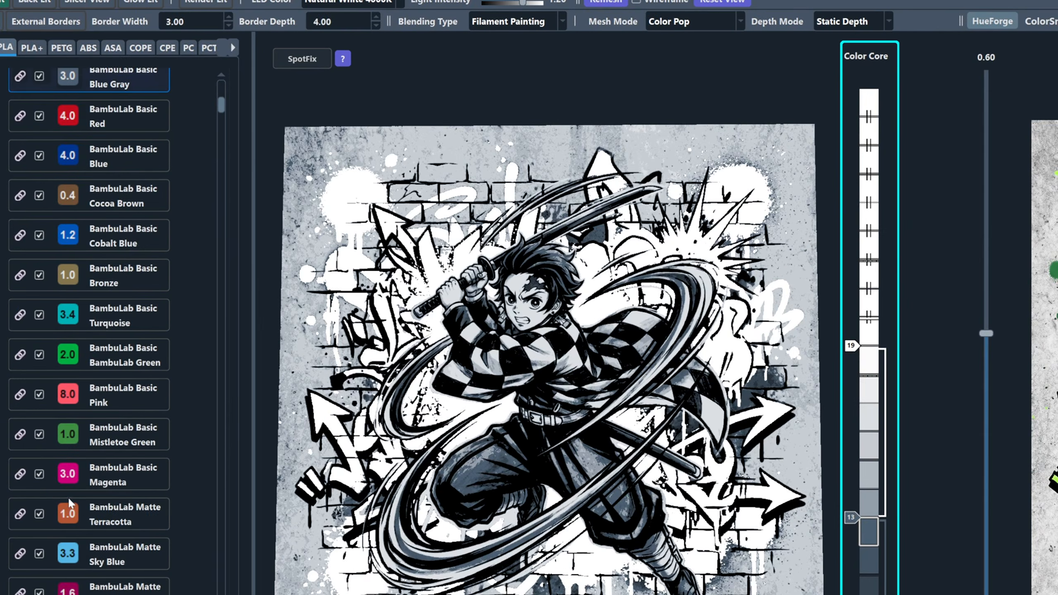
left_click_drag(75, 357, 869, 118)
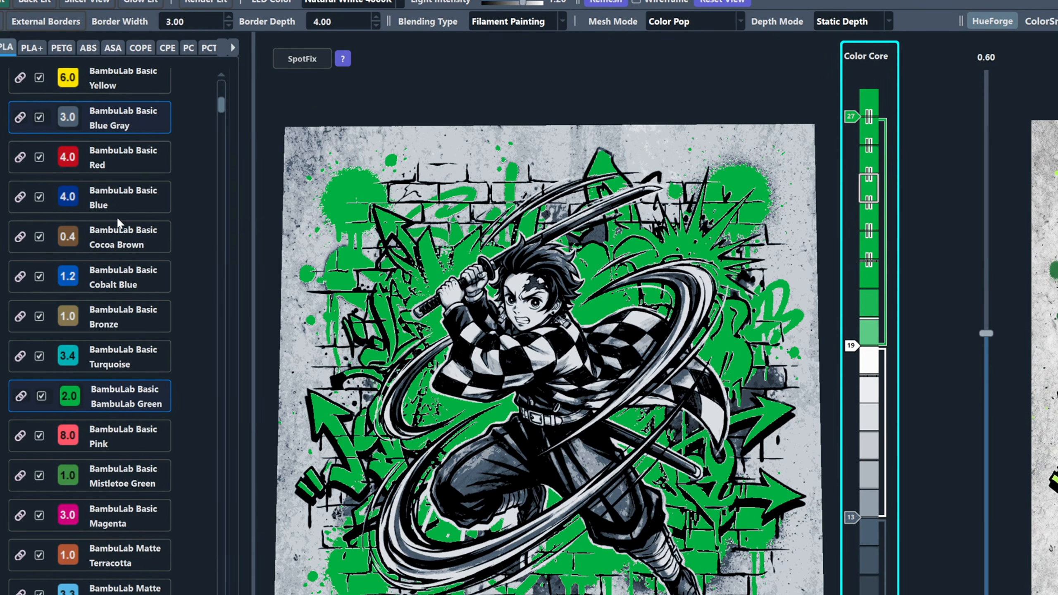
Examine the single-green graffiti areas of the model preview up close and from different angles against the source image
scroll(496, 324, "up", 5)
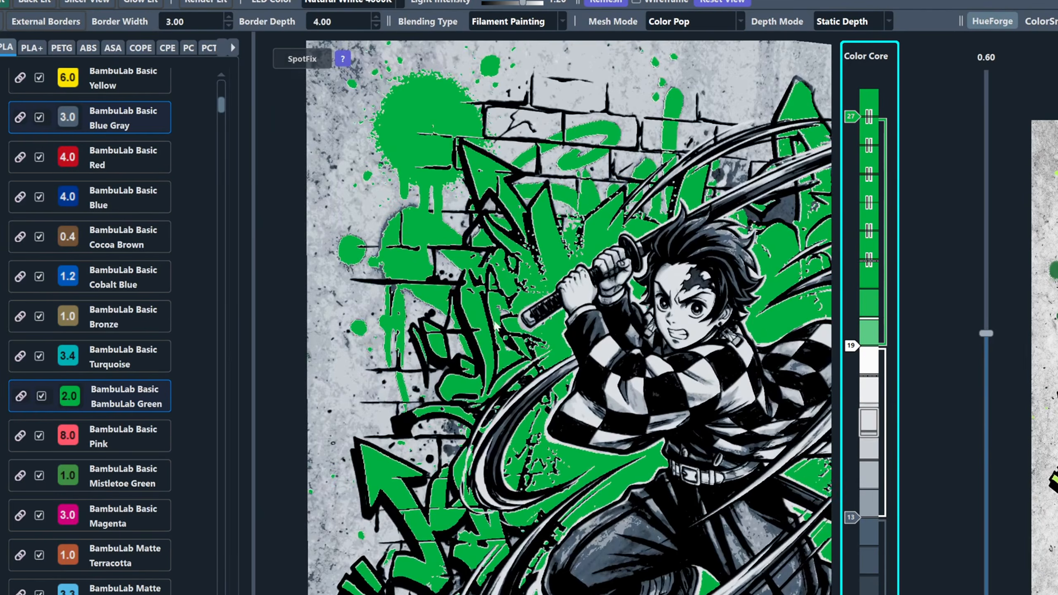
left_click_drag(496, 324, 764, 303)
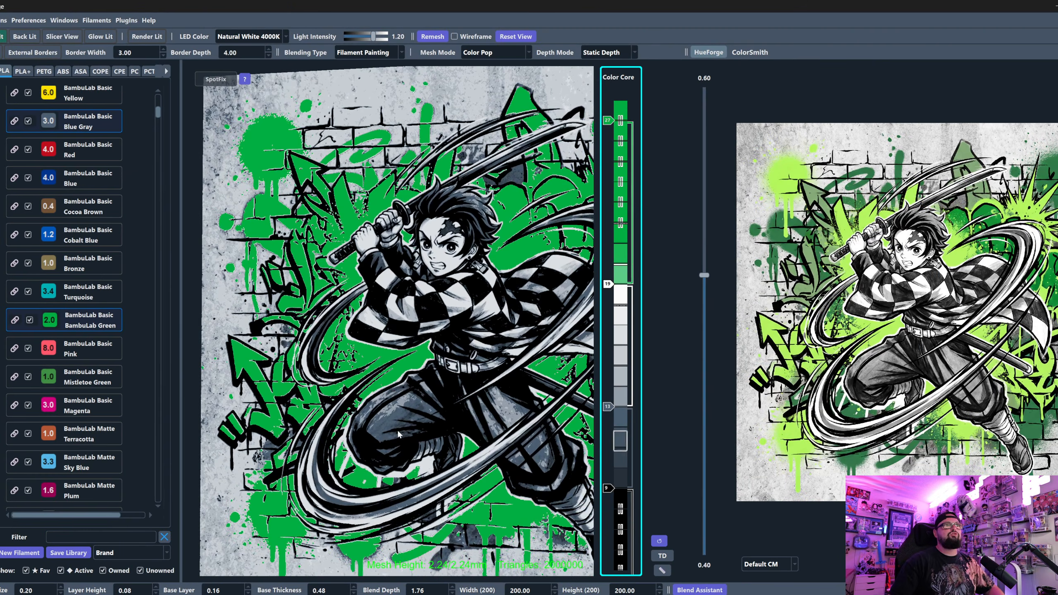
scroll(373, 417, "down", 5)
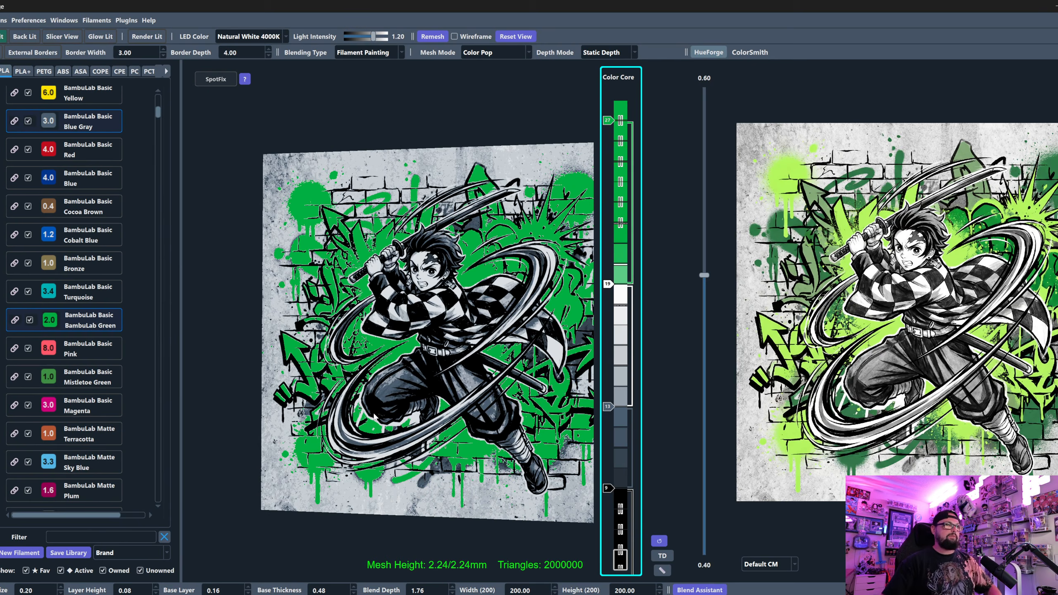
right_click_drag(445, 399, 410, 388)
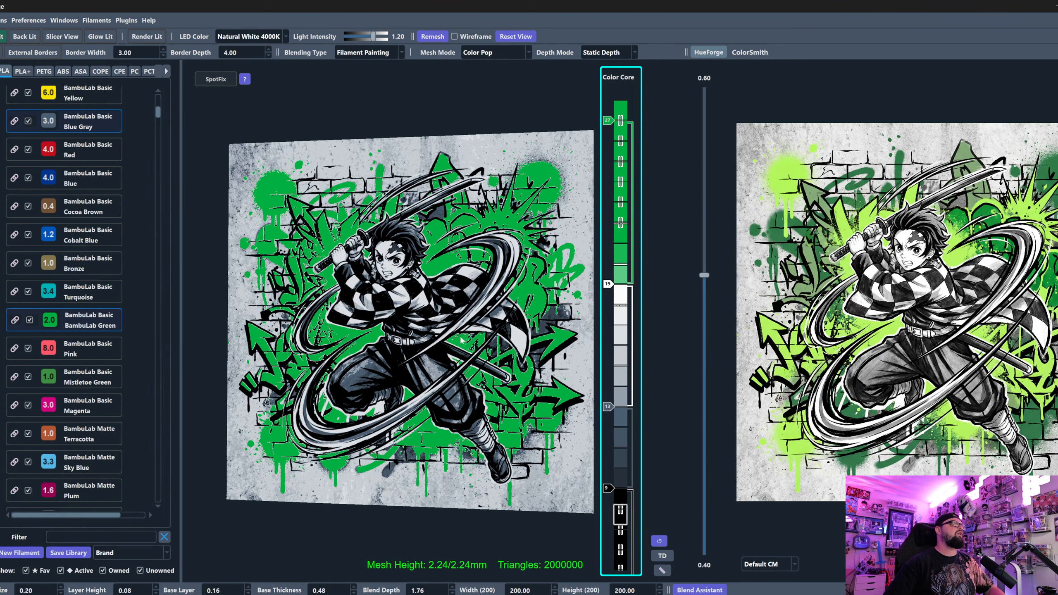
left_click_drag(410, 385, 484, 347)
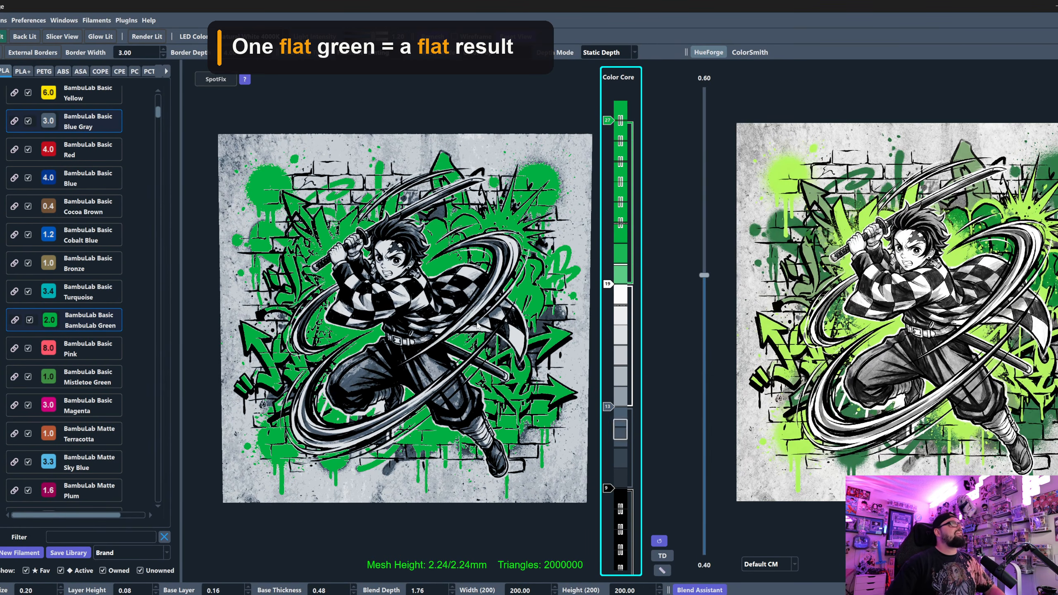
middle_click_drag(467, 319, 460, 296)
scroll(460, 295, "down", 1)
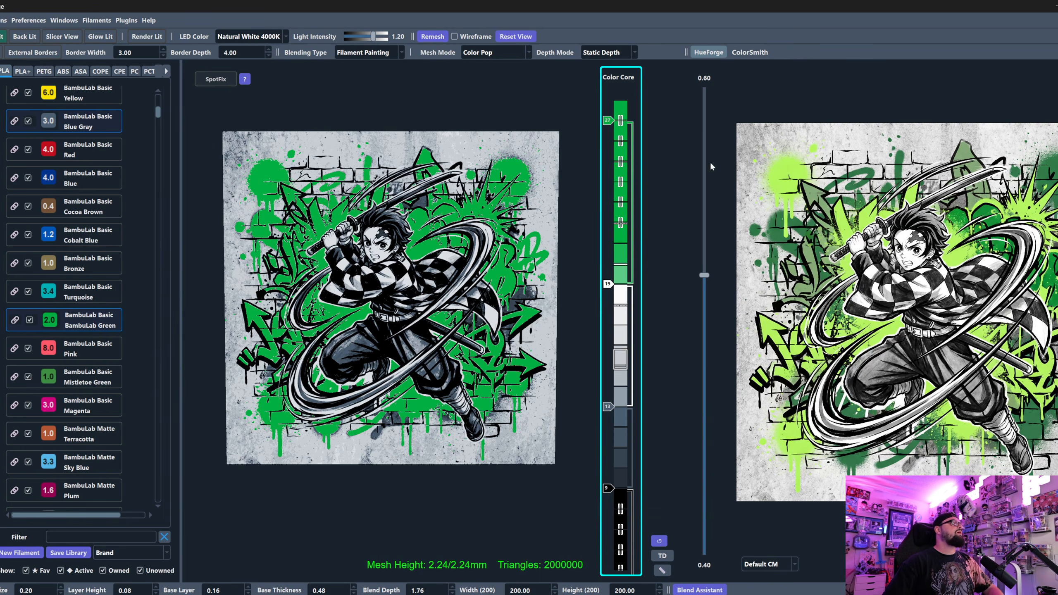
Add the dark BambuLab Basic Green to the Color Core at layer 23 and set BambuLab Green to layer 25
scroll(113, 253, "up", 10)
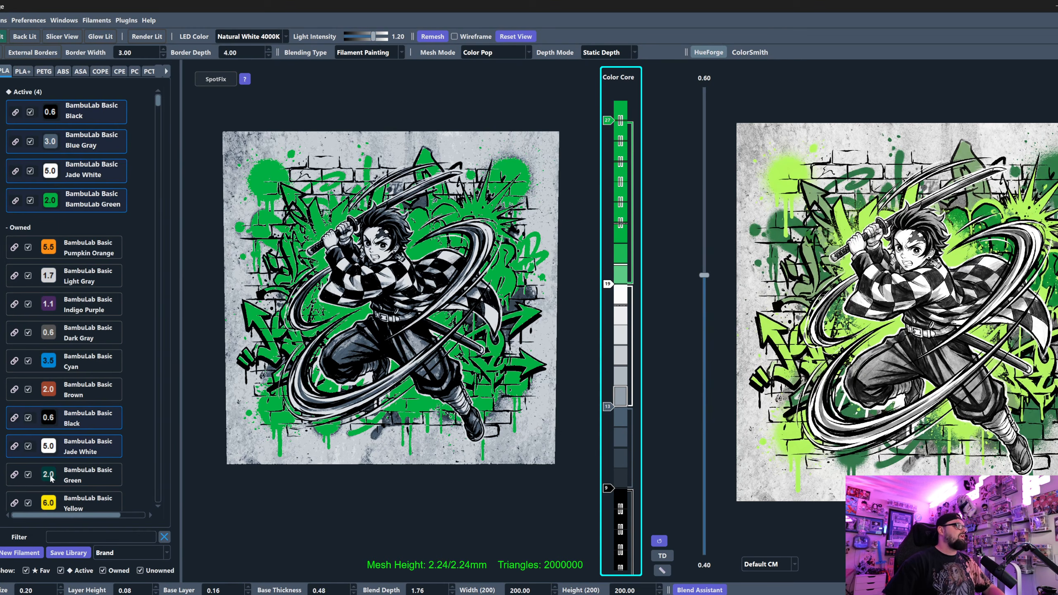
left_click_drag(55, 479, 624, 224)
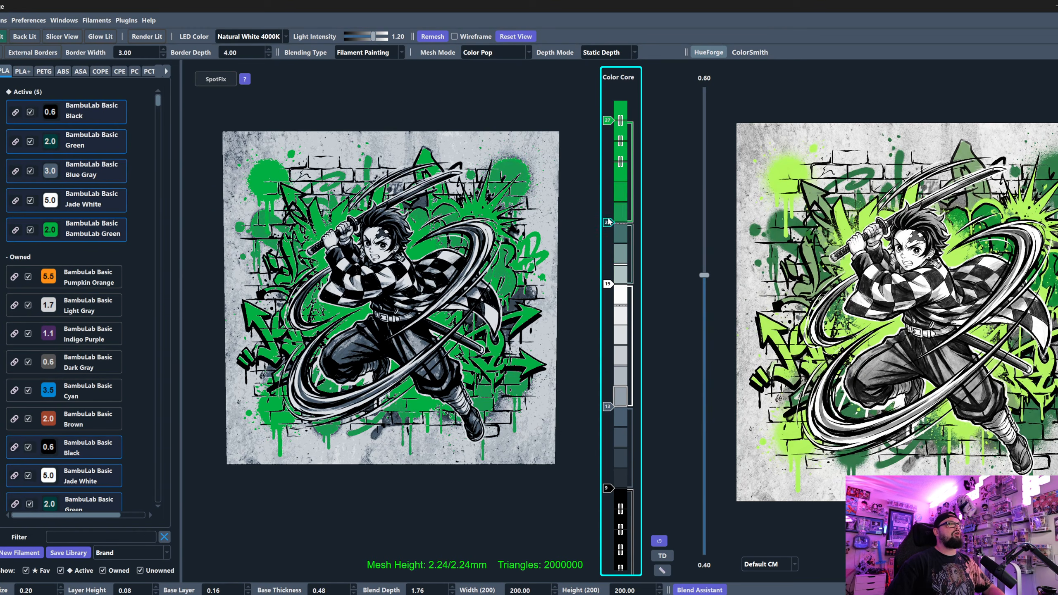
scroll(607, 220, "up", 1)
scroll(608, 122, "down", 2)
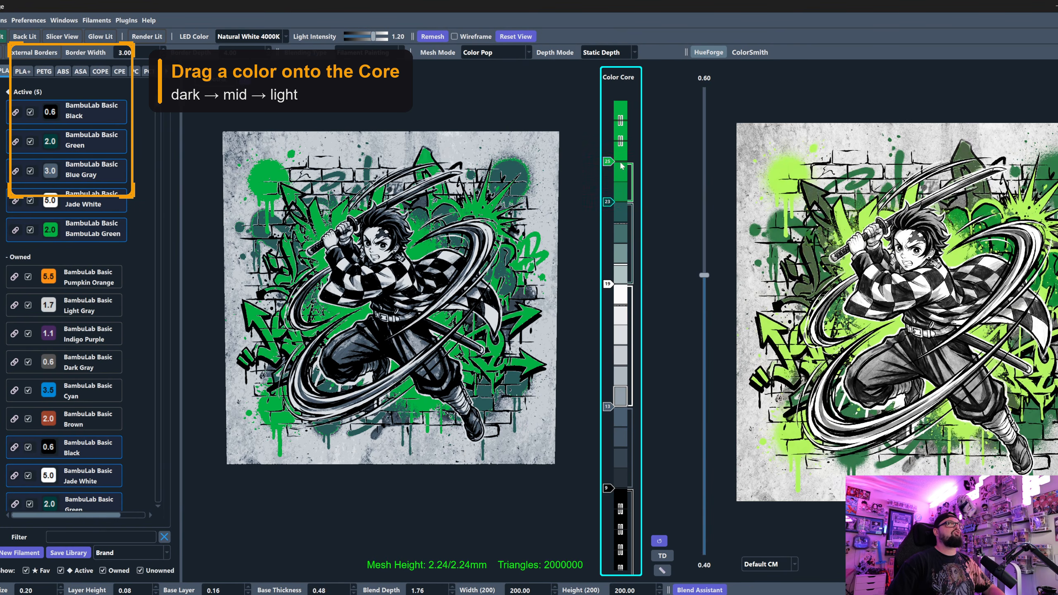
Add BambuLab Matte Apple Green to the Color Core at layer 27 and inspect the green shading across the model
scroll(91, 424, "down", 10)
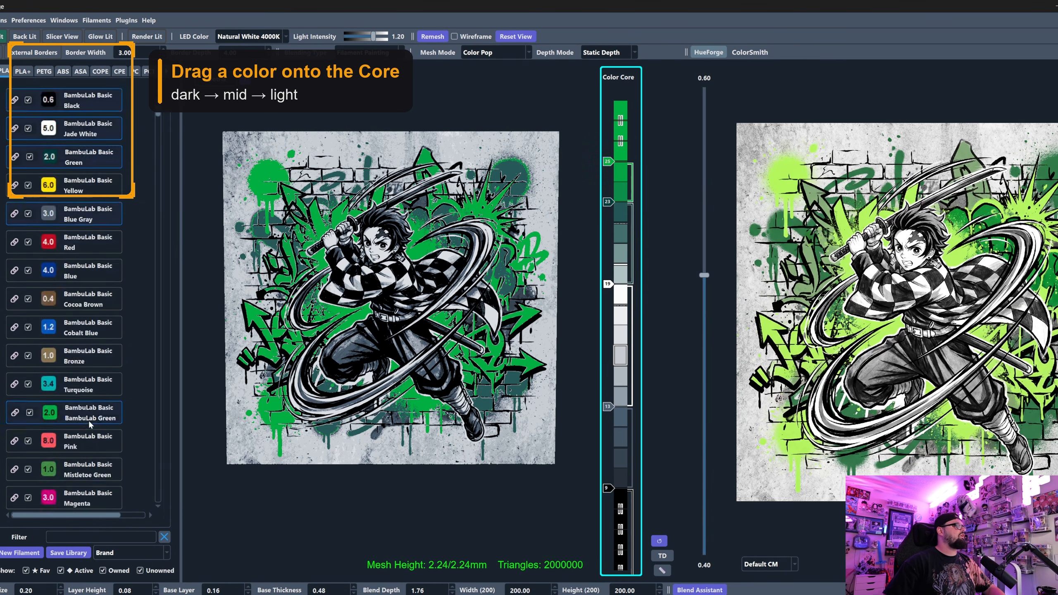
left_click_drag(90, 384, 622, 123)
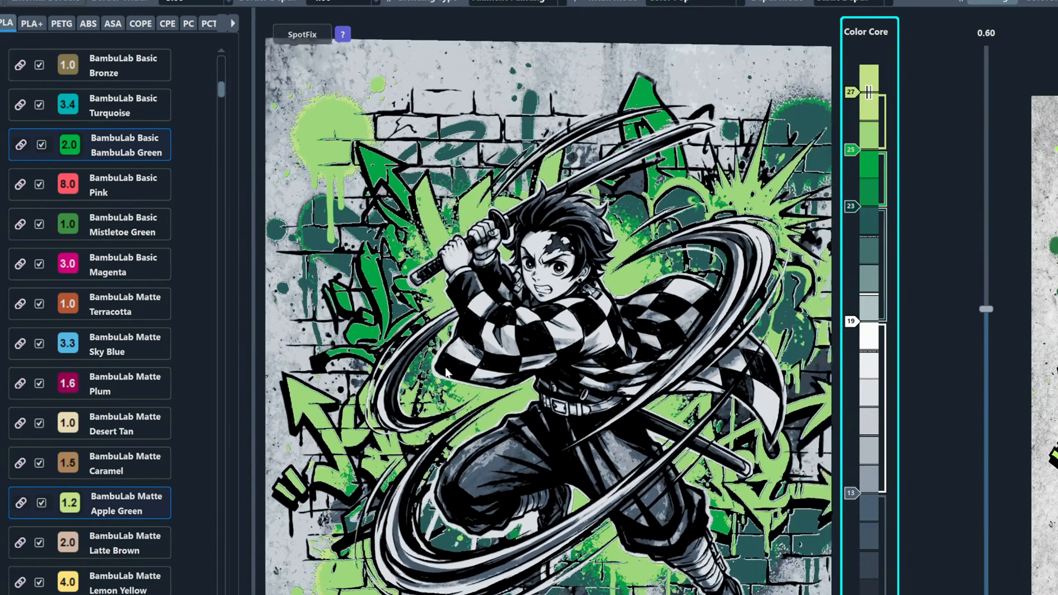
scroll(446, 368, "up", 1)
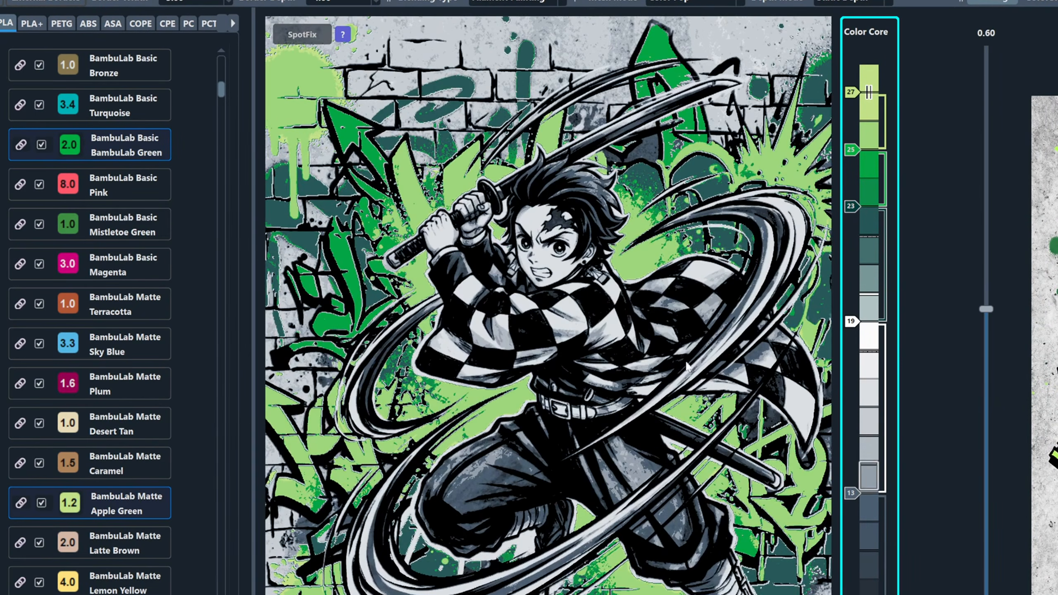
left_click_drag(728, 136, 544, 213)
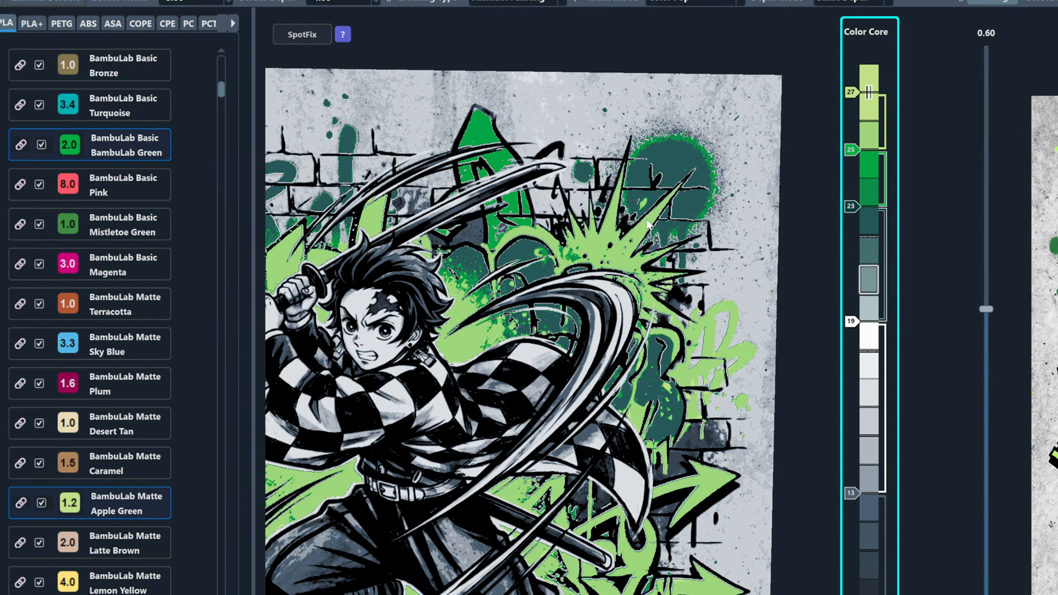
left_click_drag(637, 307, 663, 260)
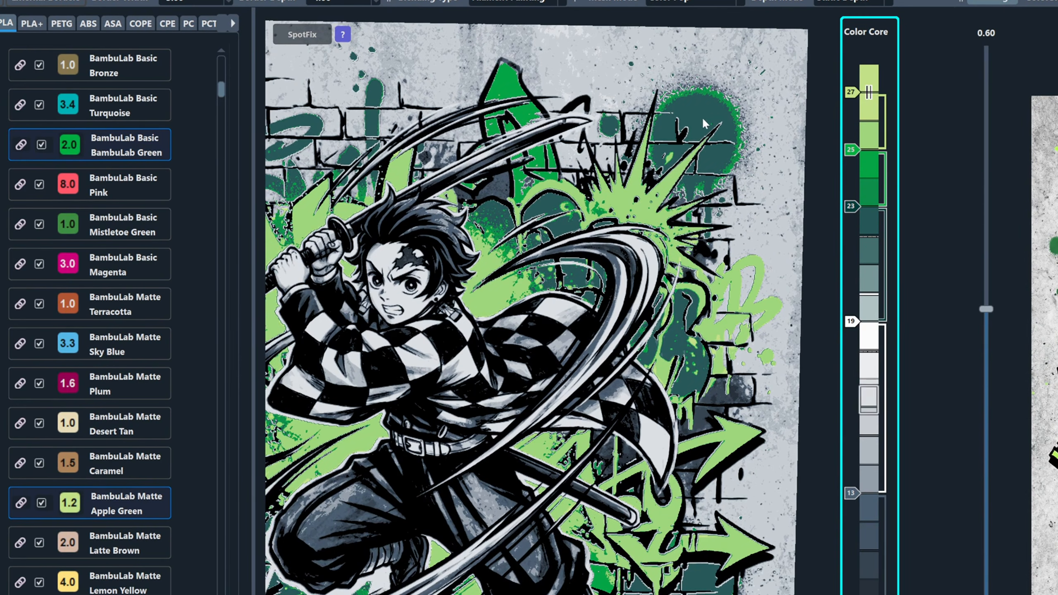
Review the project's print description with its filament list and swap instructions, and close it
scroll(585, 329, "down", 5)
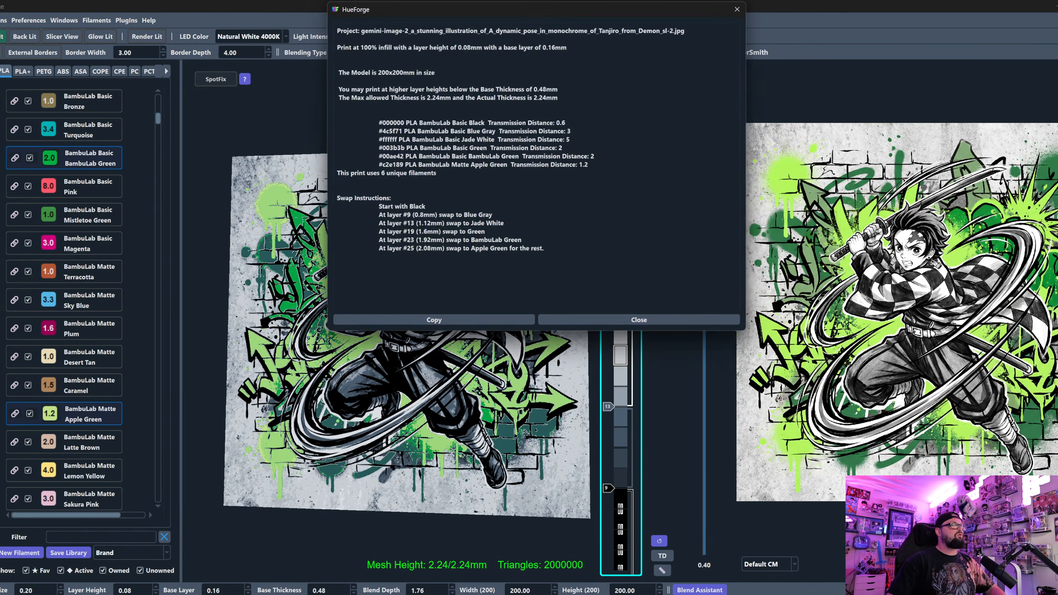
mouse_move(437, 174)
left_mouse_down()
mouse_move(392, 174)
mouse_move(437, 174)
left_mouse_up()
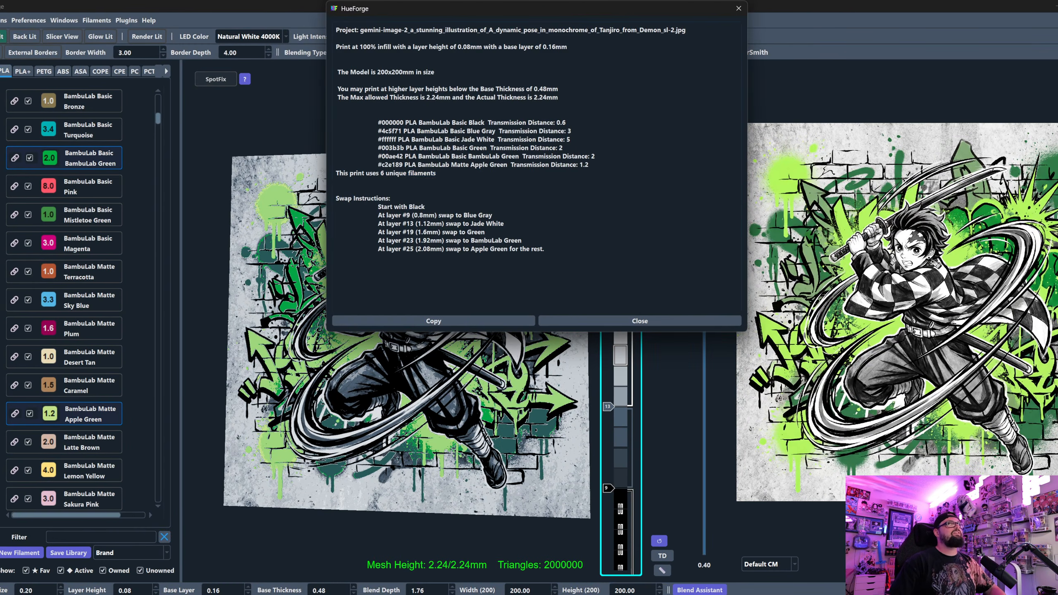
left_click(738, 8)
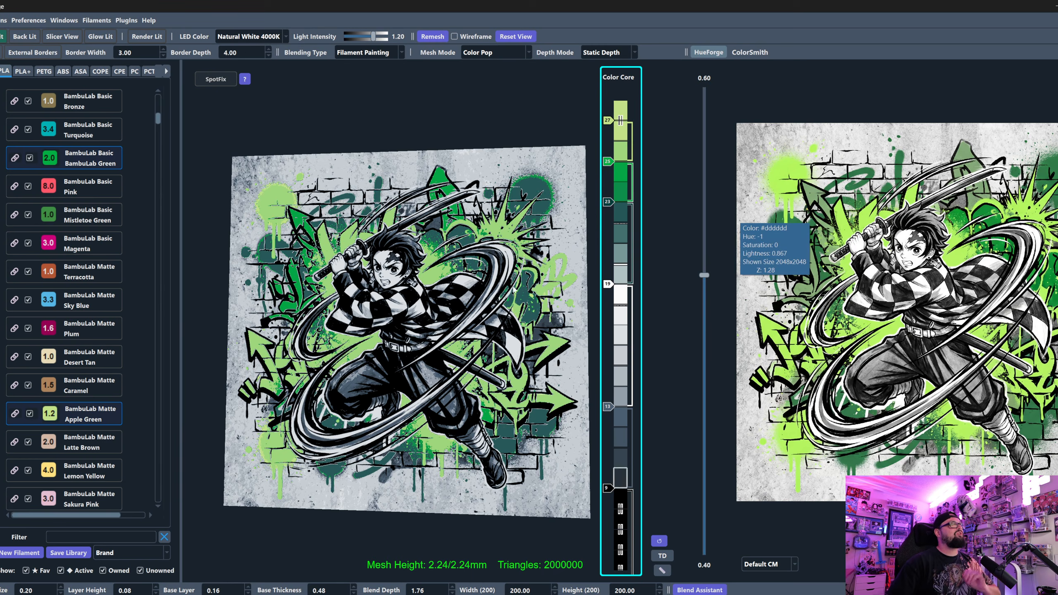
Lower the Blue Gray swap in the Color Core to layer 12 and raise the Color Pop balance to 0.63
left_click_drag(513, 290, 485, 287)
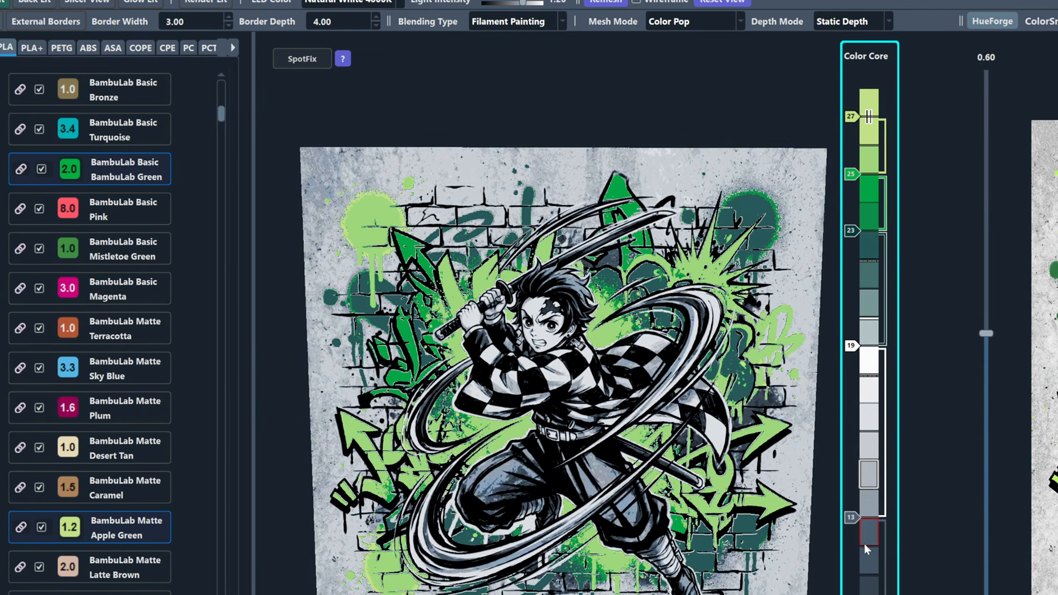
left_click(865, 543)
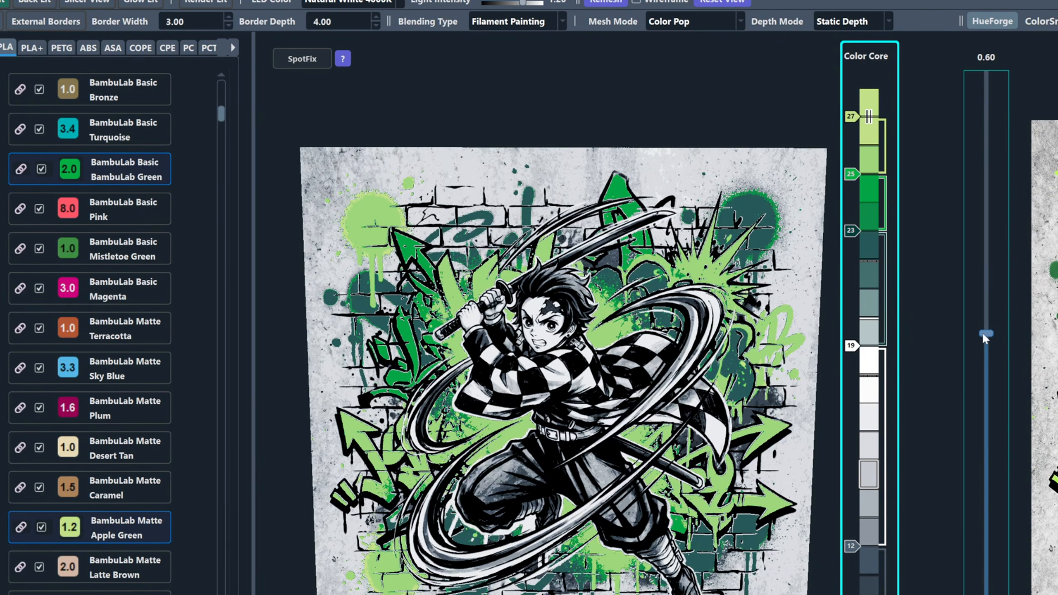
left_click_drag(982, 333, 979, 314)
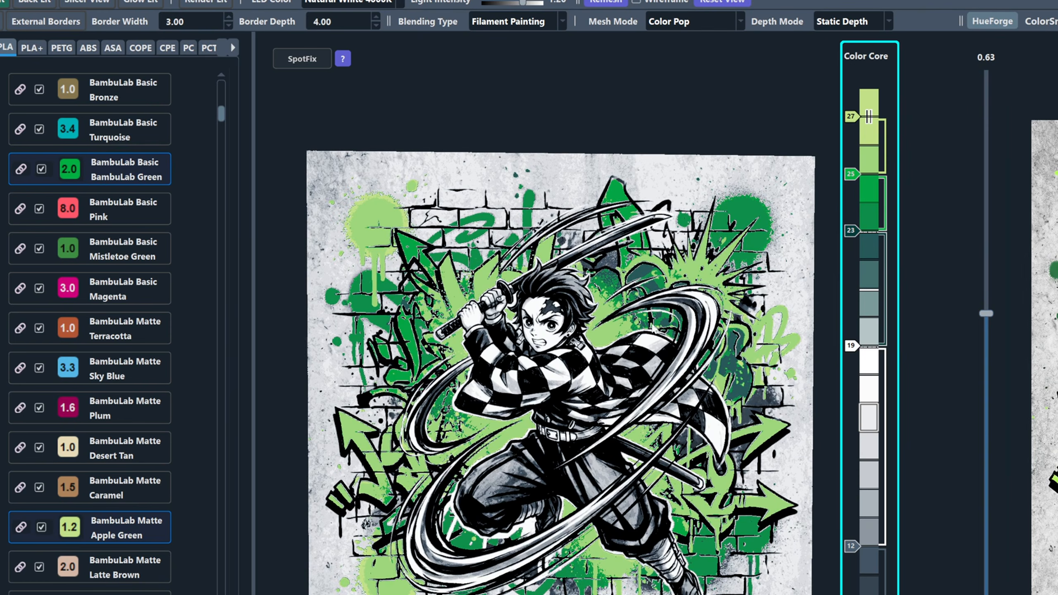
left_click_drag(597, 343, 607, 324)
scroll(594, 312, "down", 1)
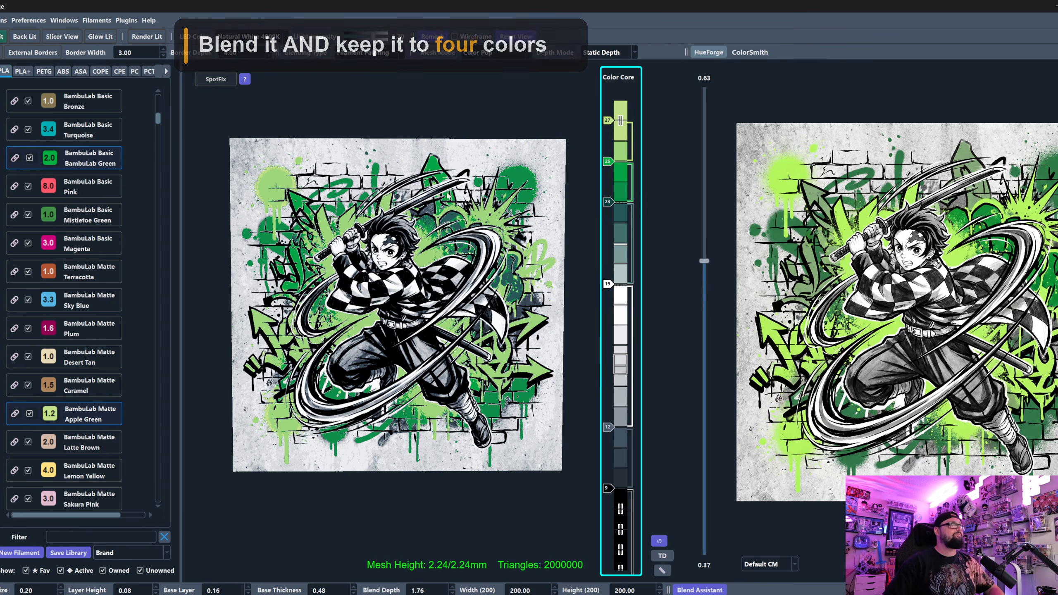
left_click_drag(448, 270, 393, 163)
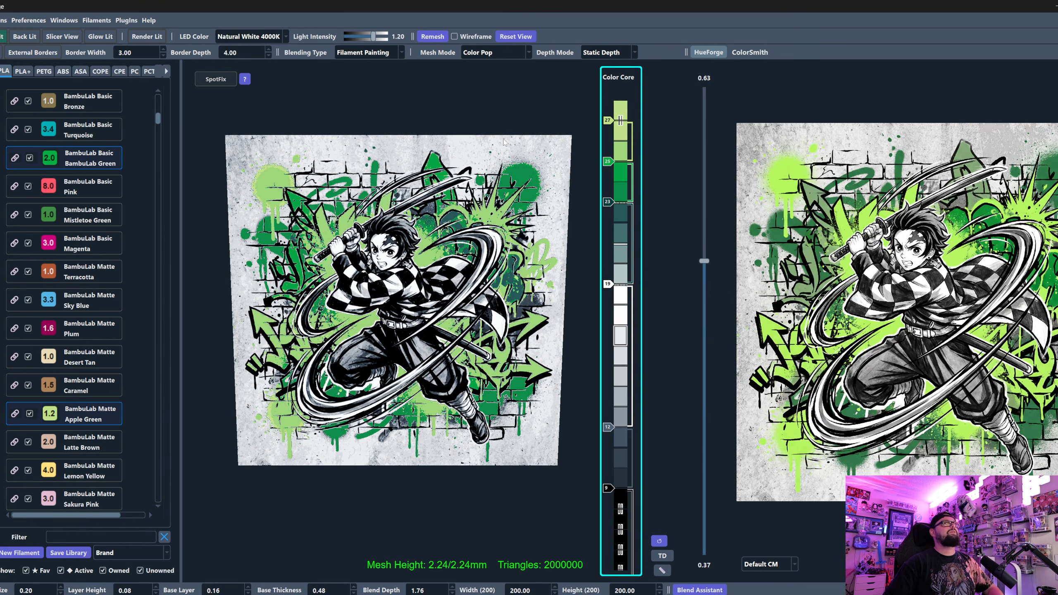
mouse_move(404, 173)
left_mouse_down()
mouse_move(403, 146)
mouse_move(404, 161)
left_mouse_up()
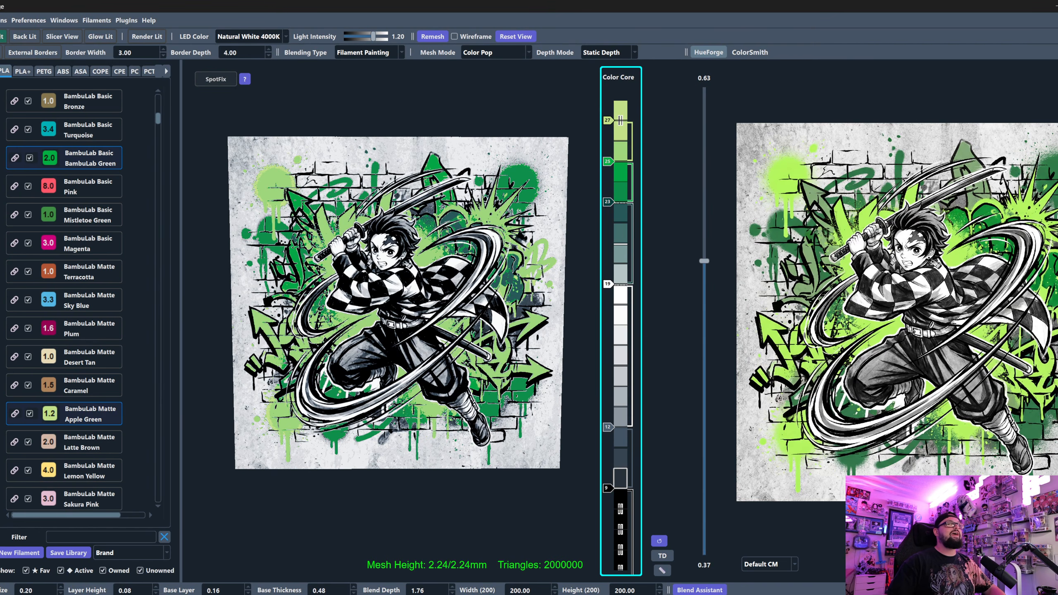
Remove the dark Green and Apple Green swaps from the Color Core and add BambuLab Basic Black above the white at layer 23
right_click(605, 200)
right_click(605, 120)
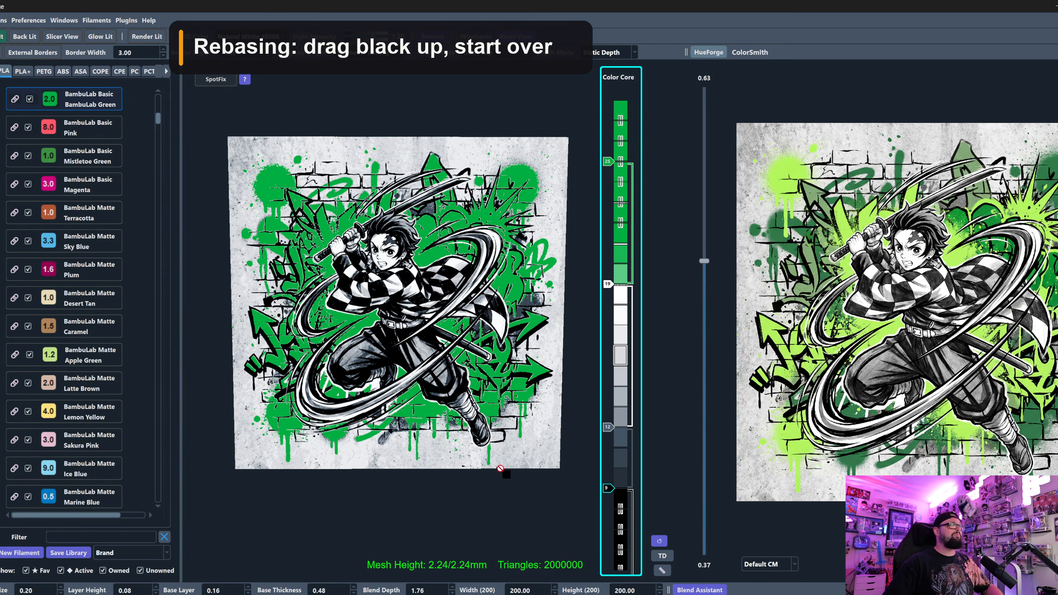
left_click_drag(609, 489, 620, 223)
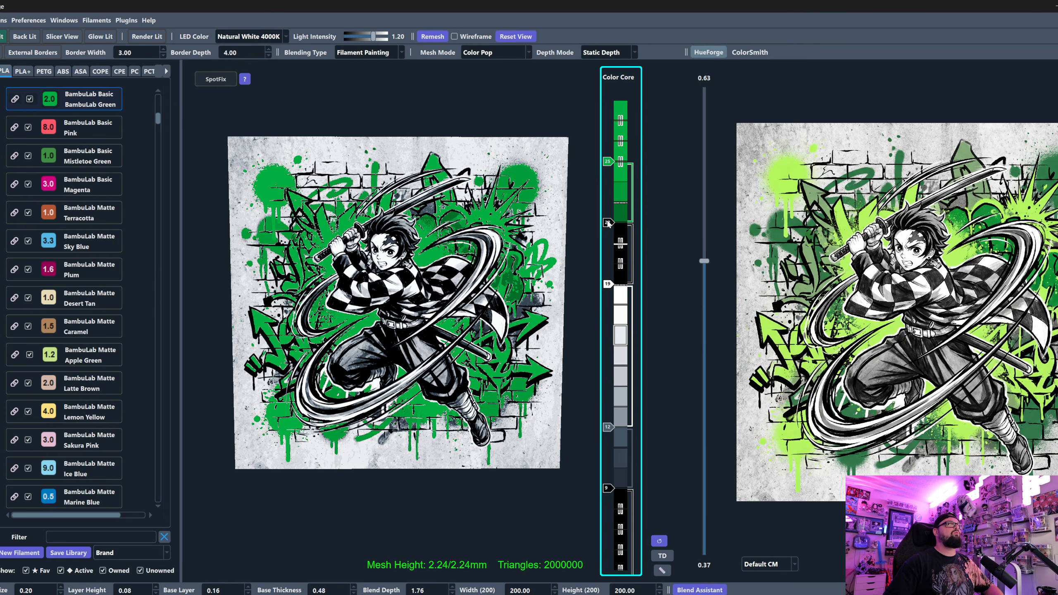
scroll(609, 223, "up", 1)
key("Down")
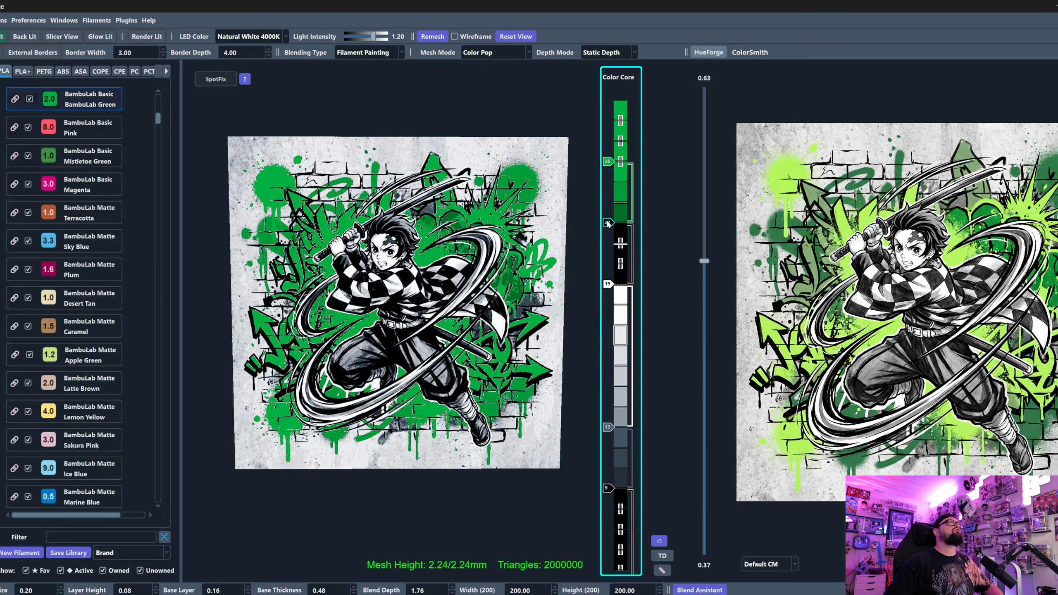
key("Up")
Lower the upper black swap to layer 22 and BambuLab Green to layer 24, with the Color Pop balance at 0.60
mouse_move(509, 227)
left_mouse_down()
mouse_move(494, 246)
mouse_move(494, 235)
left_mouse_up()
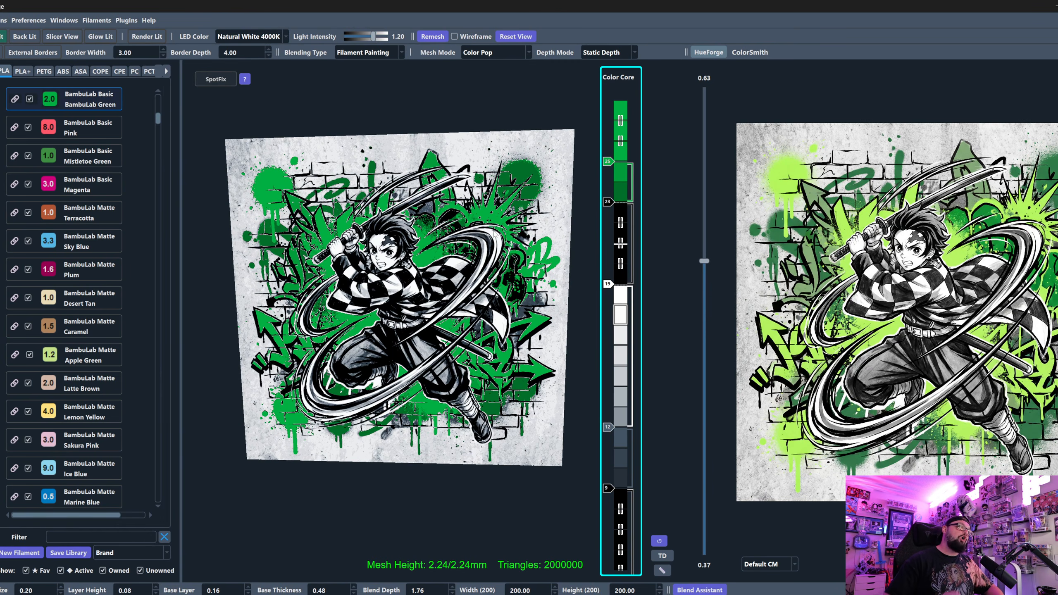
left_click_drag(496, 234, 546, 308)
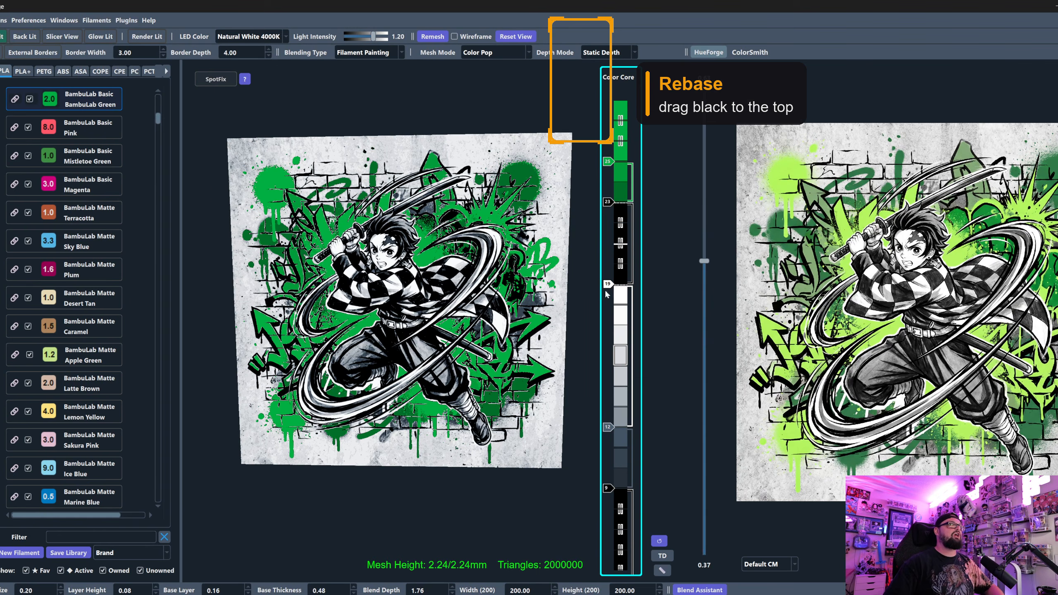
scroll(565, 200, "up", 5)
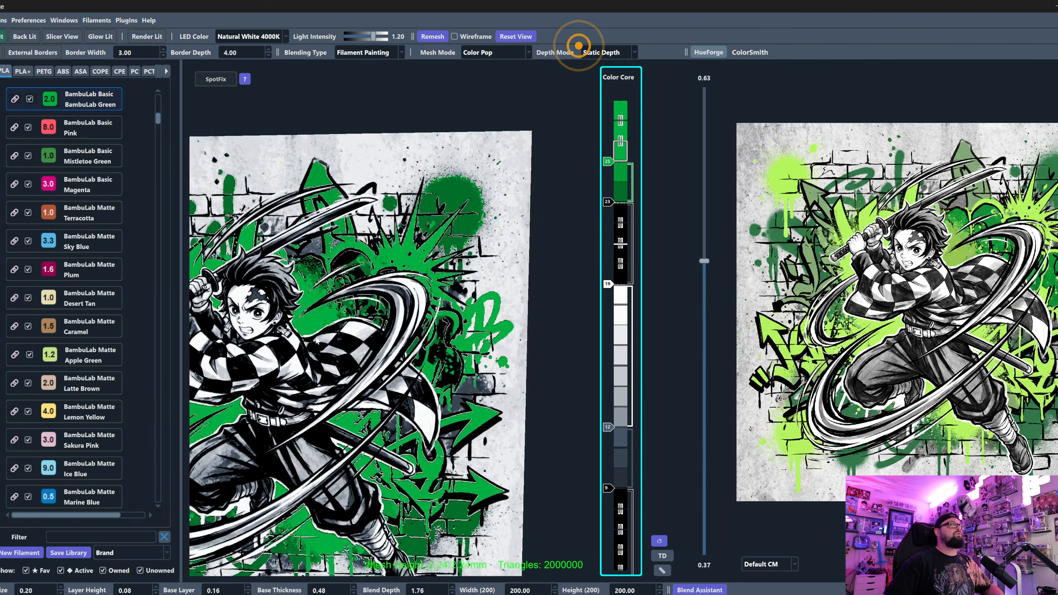
left_click_drag(607, 202, 607, 222)
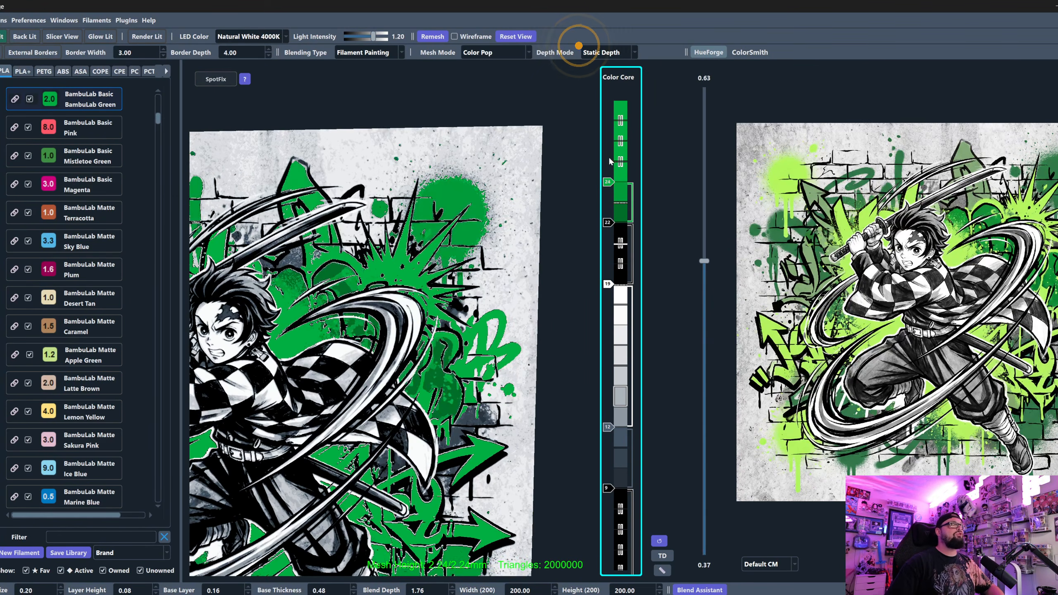
left_click_drag(608, 161, 608, 183)
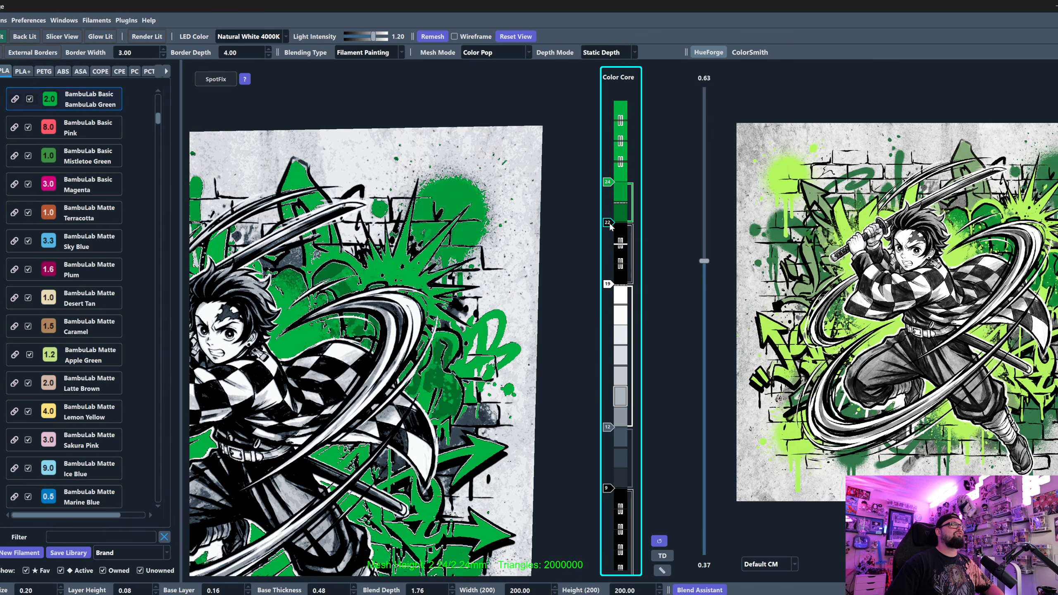
left_click_drag(704, 261, 704, 275)
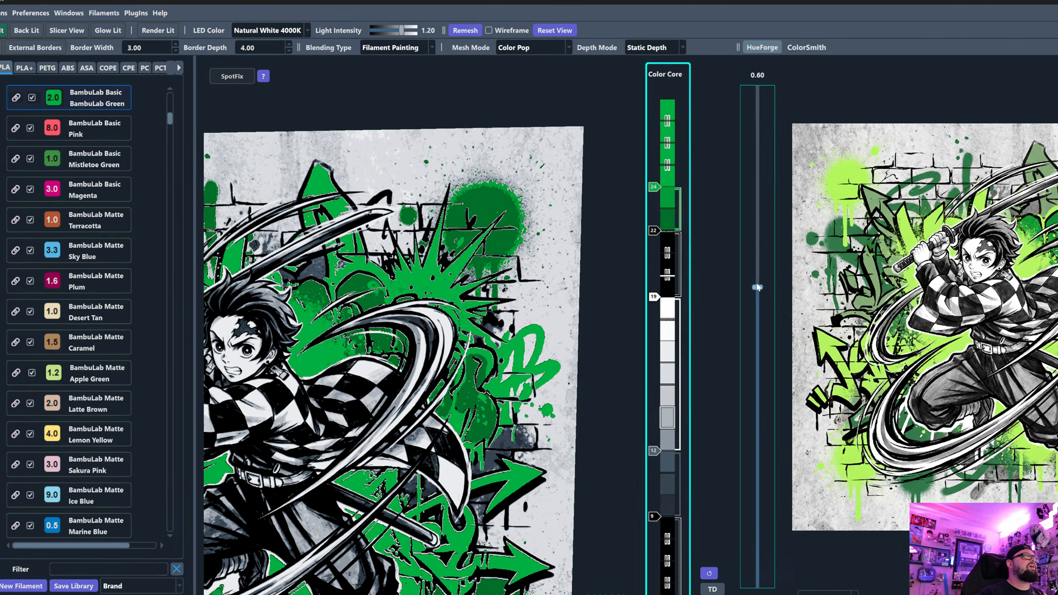
Examine the green shading across both sides of the model and look through the PLA filament library for alternative filaments
left_click_drag(233, 288, 320, 268)
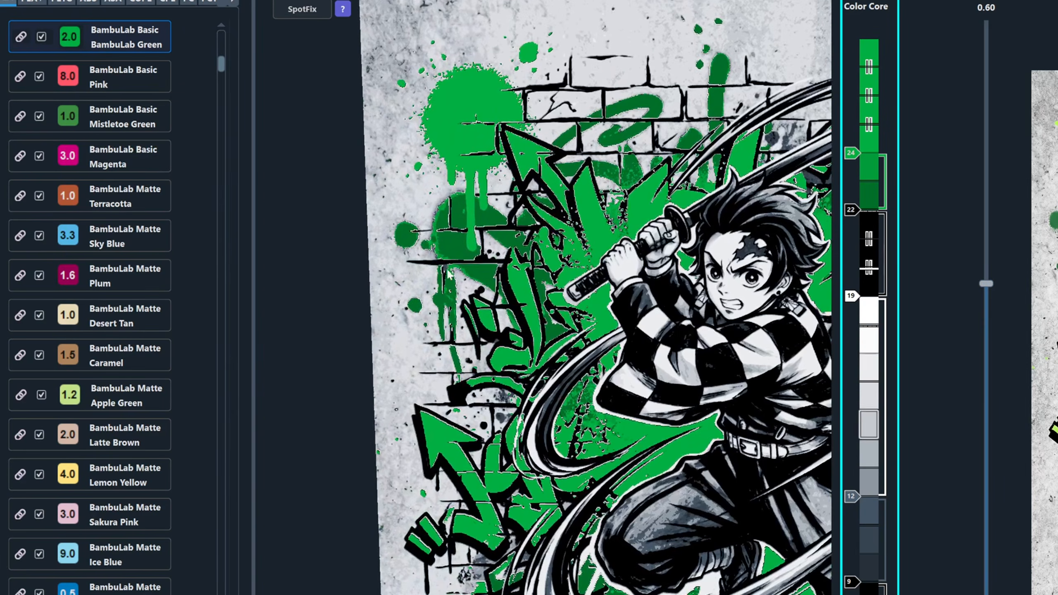
left_click_drag(797, 200, 369, 350)
scroll(370, 349, "up", 3)
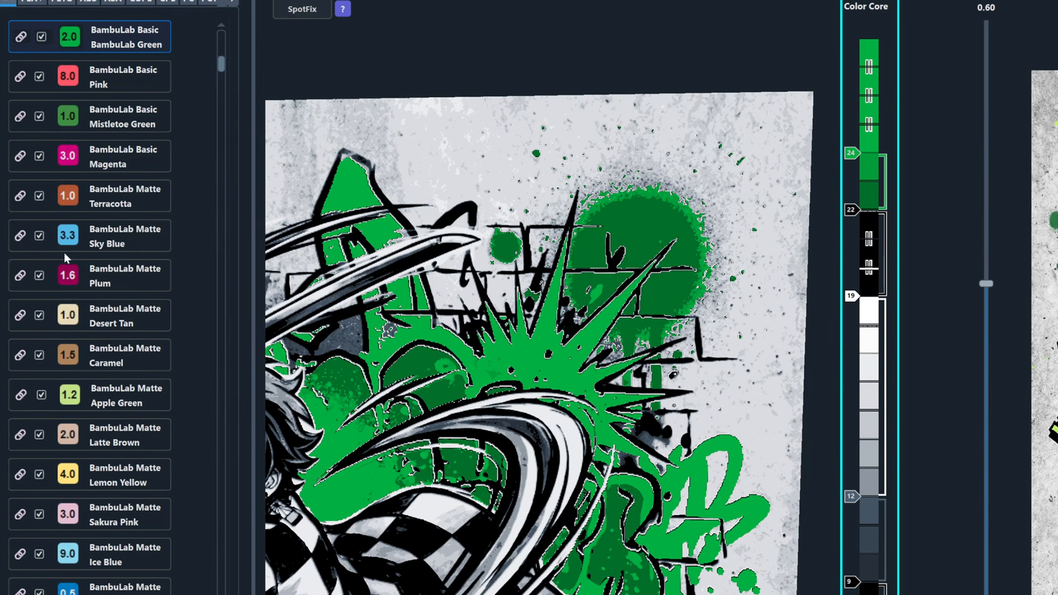
scroll(64, 258, "up", 10)
scroll(89, 240, "down", 3)
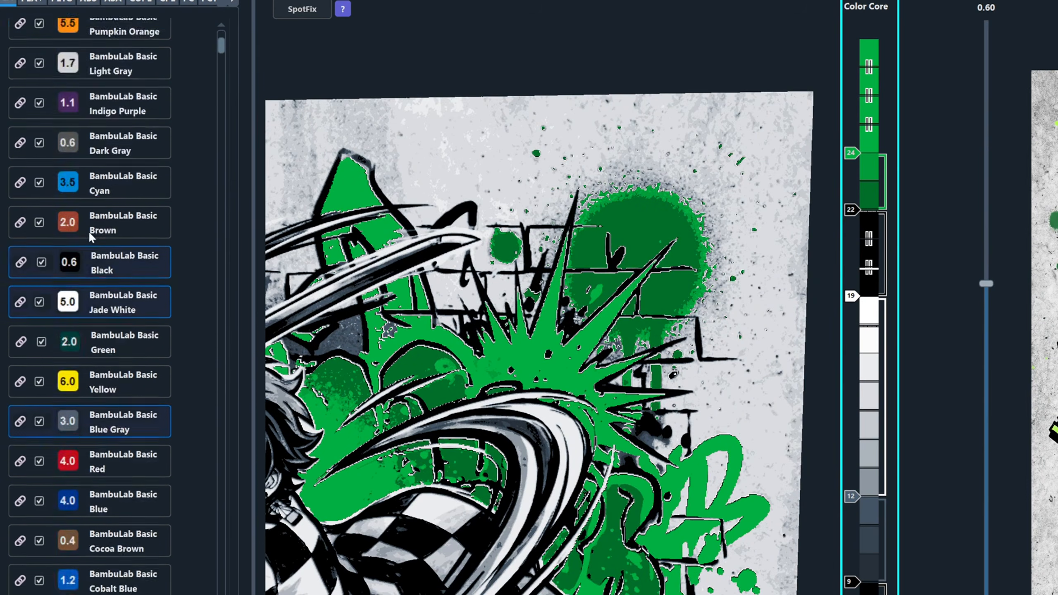
scroll(92, 237, "down", 20)
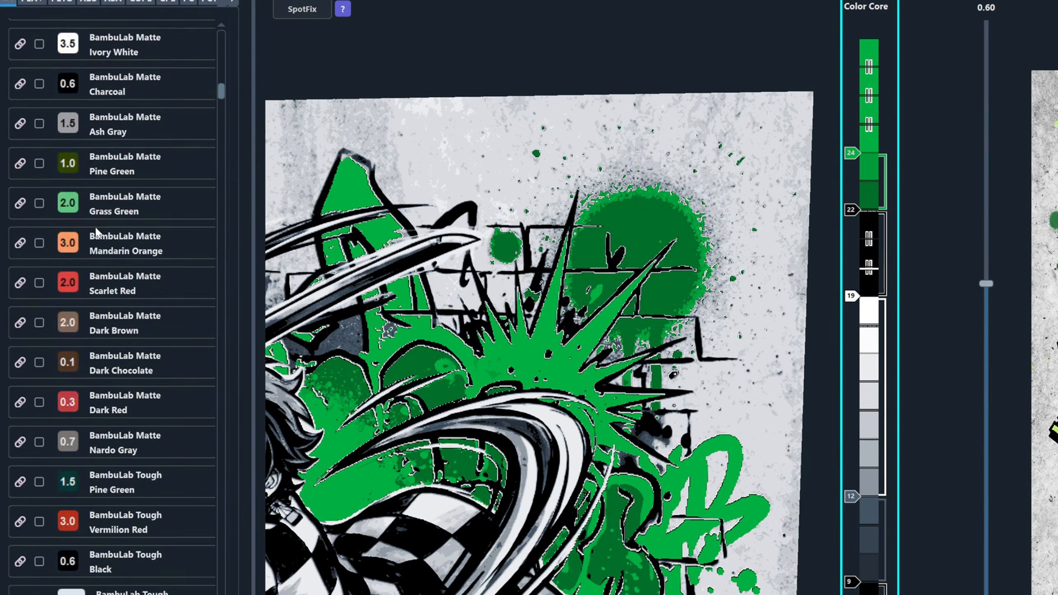
scroll(79, 199, "up", 6)
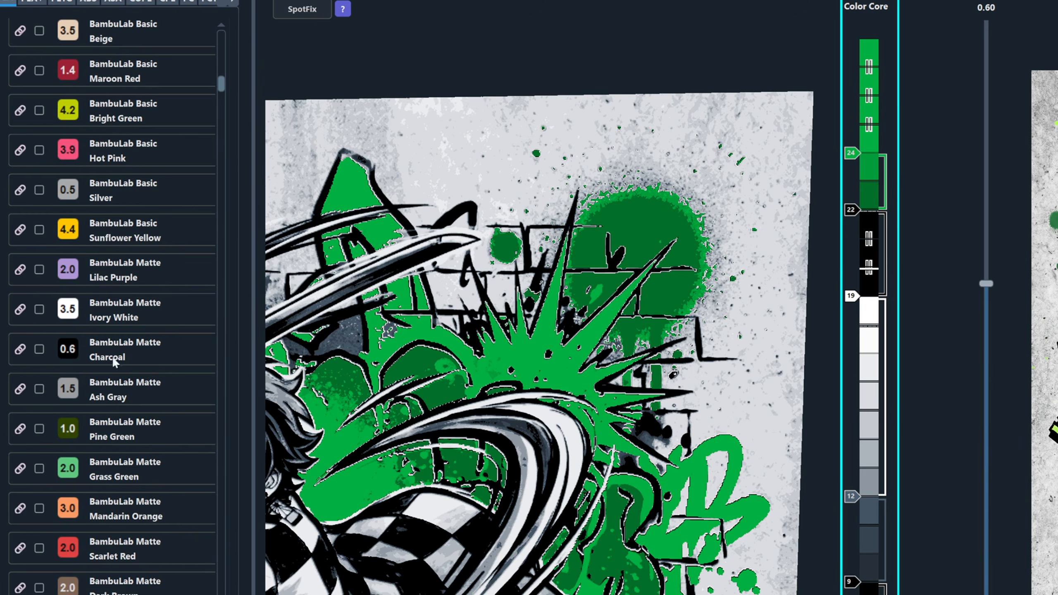
scroll(115, 363, "up", 15)
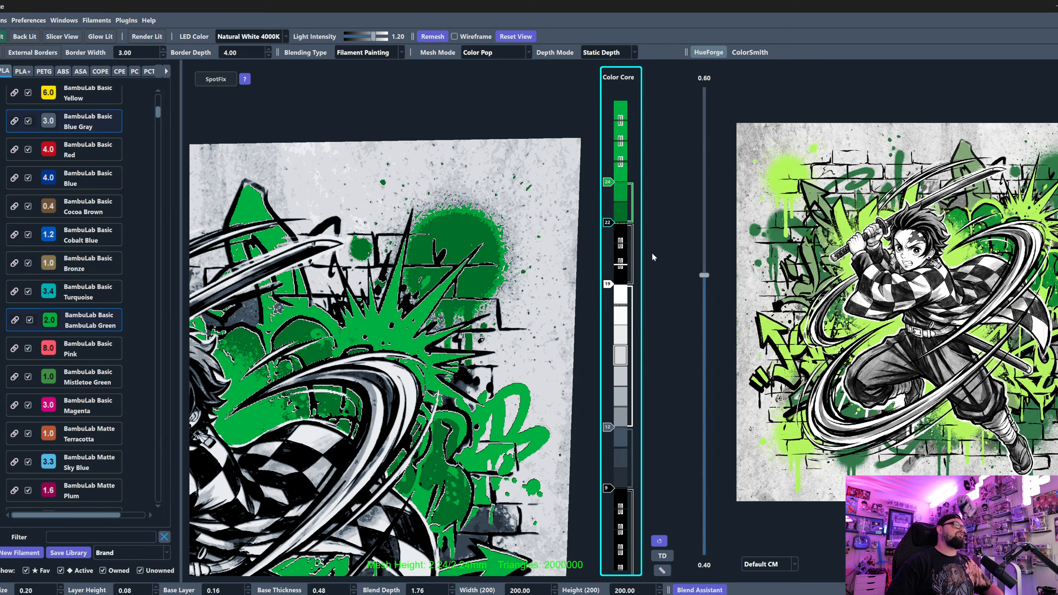
Add white to the Color Core at layer 27 for highlights and set the BambuLab Green swap to layer 25
middle_click_drag(287, 408, 517, 258)
scroll(357, 337, "down", 6)
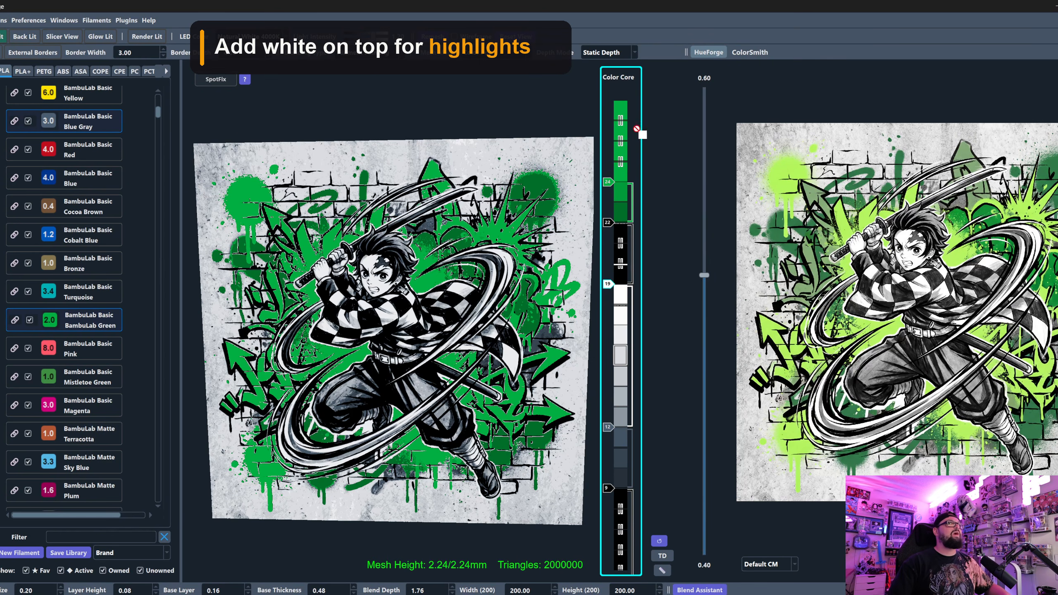
left_click_drag(641, 133, 621, 125)
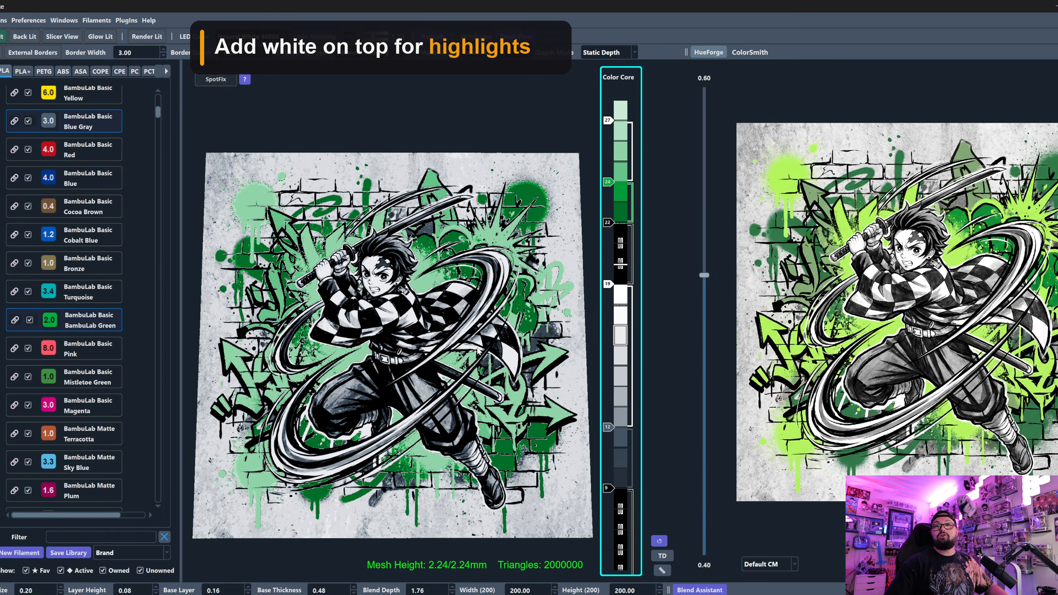
scroll(610, 183, "up", 1)
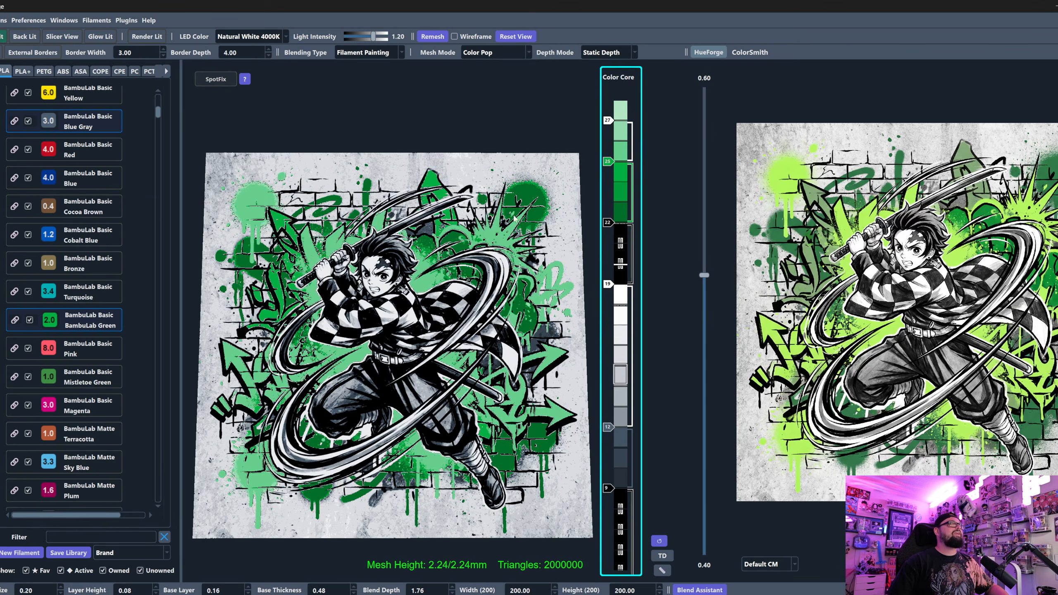
scroll(612, 165, "up", 1)
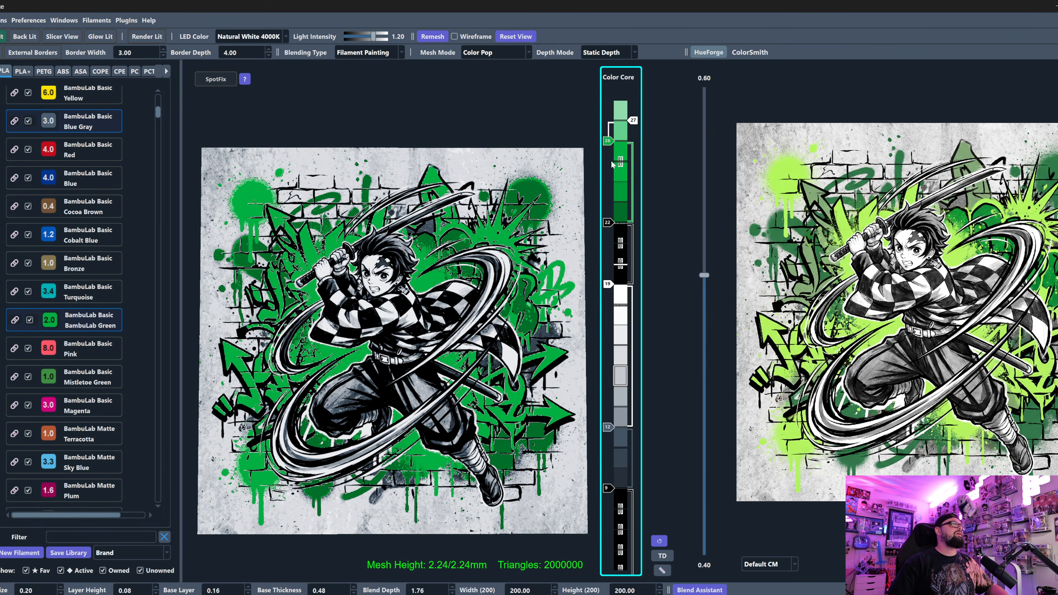
scroll(612, 164, "down", 1)
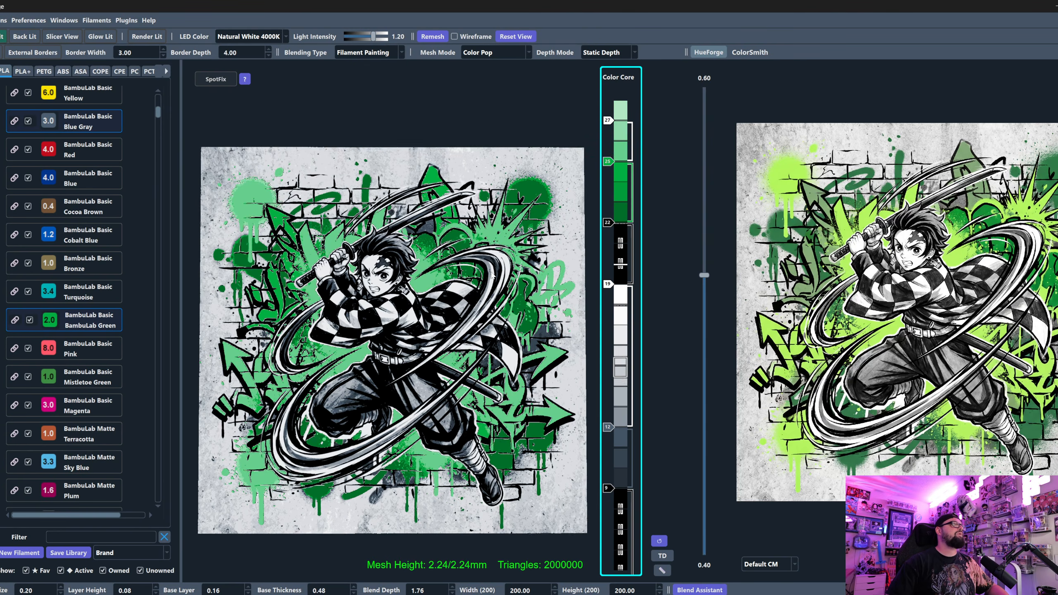
scroll(494, 342, "down", 3)
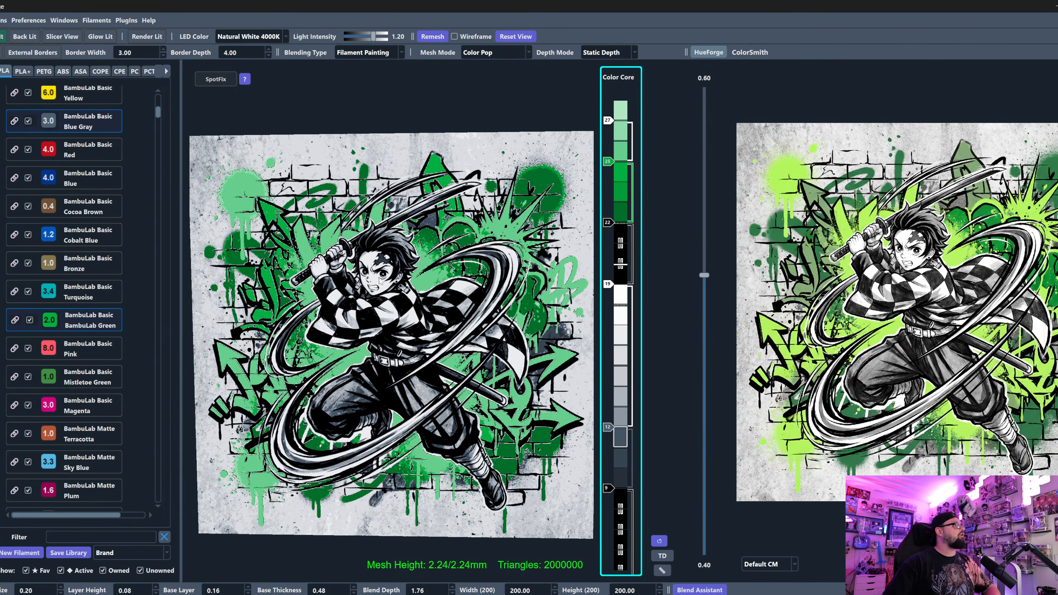
Replace the BambuLab Green swap at layer 25 with COEX 3D Neon Green from the unowned filaments
scroll(63, 317, "down", 10)
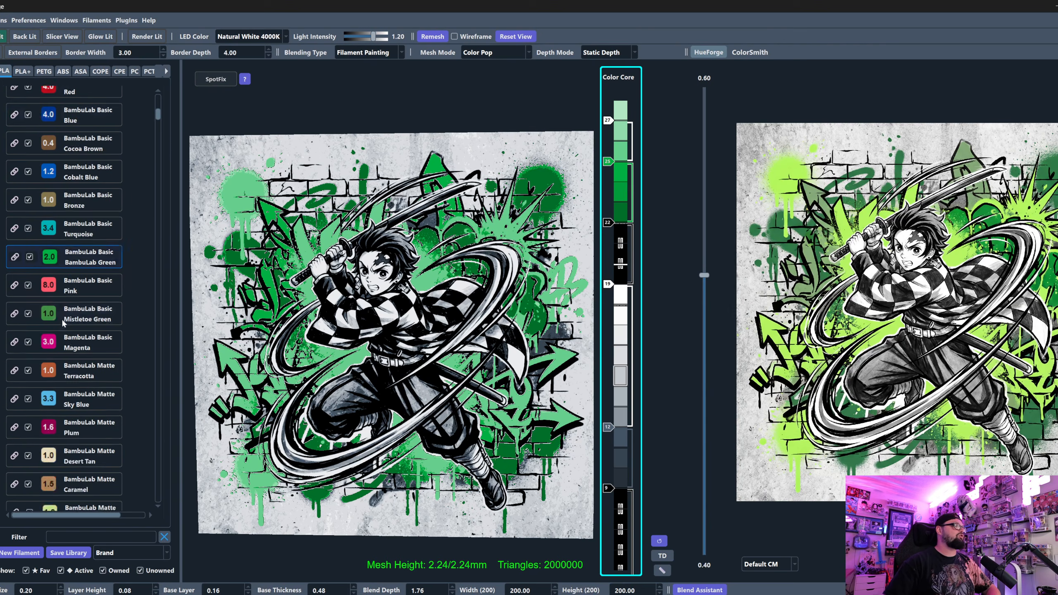
scroll(69, 326, "down", 10)
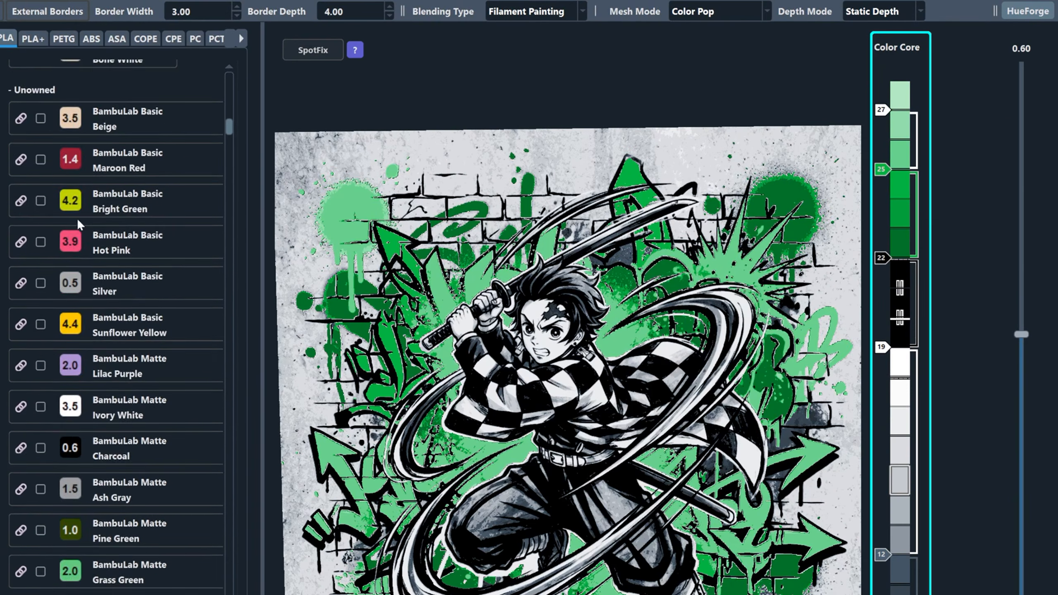
scroll(90, 355, "down", 5)
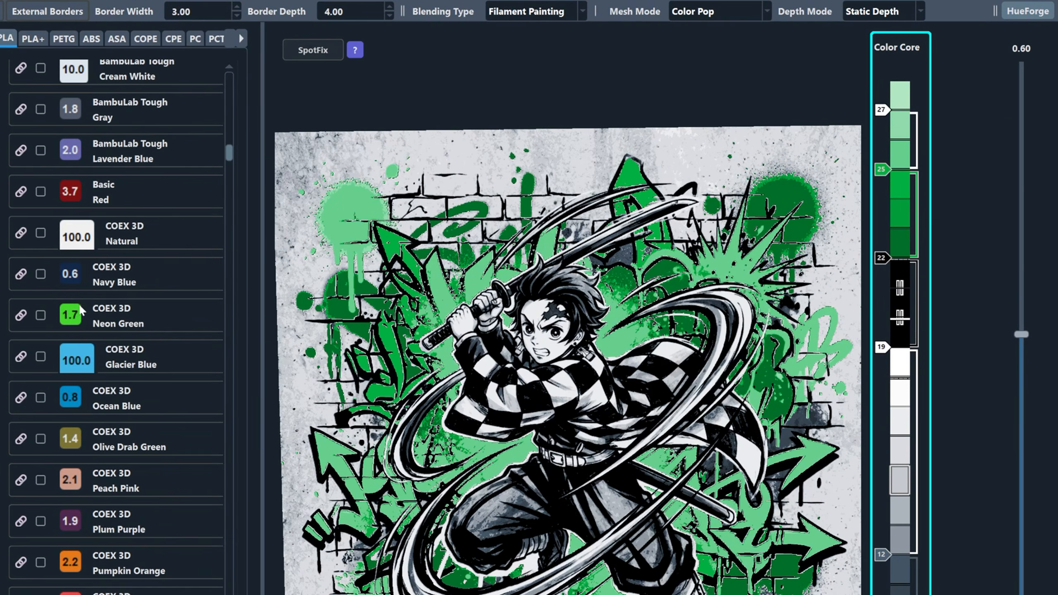
left_click_drag(71, 319, 899, 180)
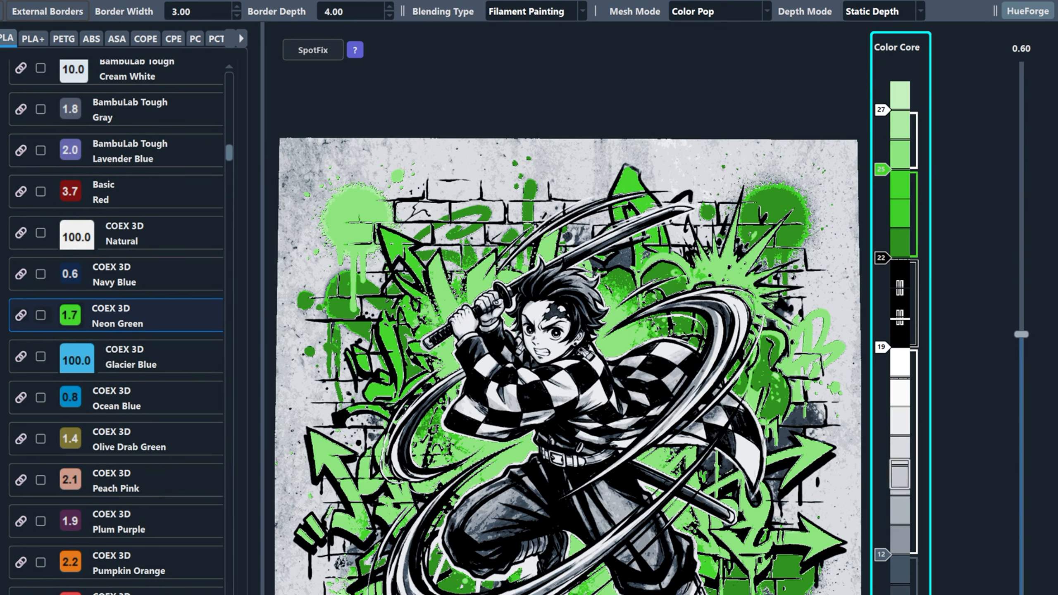
Try COEX 3D Gamer Green as the layer 25 filament and switch back to COEX 3D Neon Green
scroll(119, 394, "down", 10)
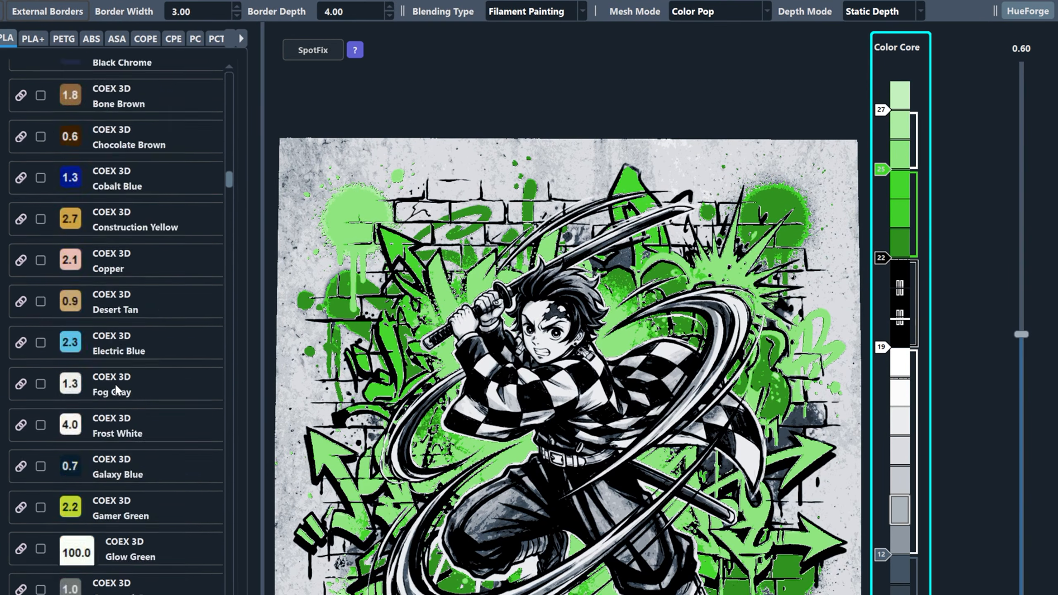
left_click_drag(78, 230, 900, 174)
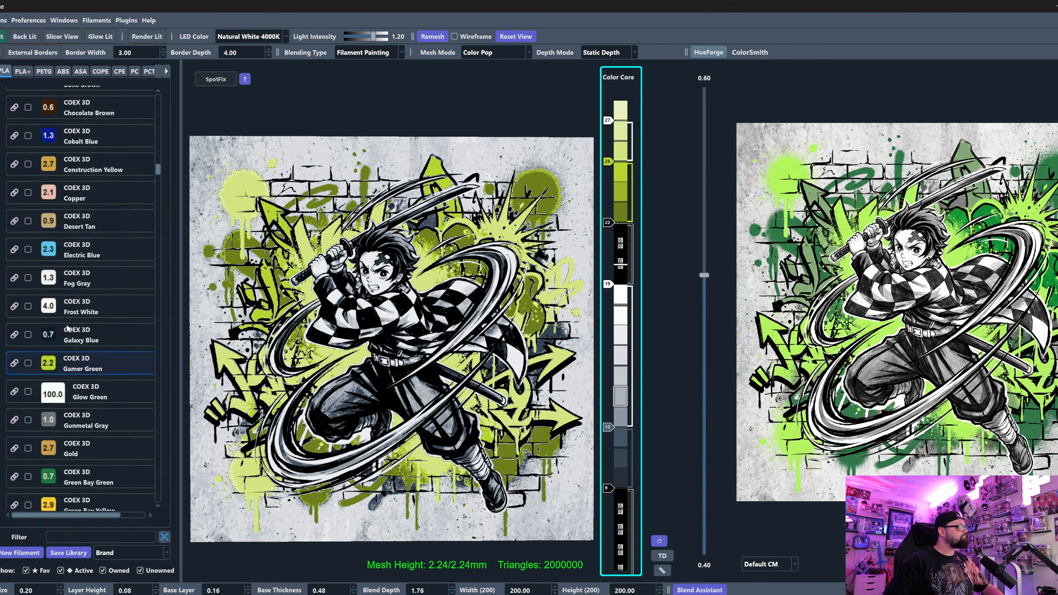
scroll(67, 327, "up", 6)
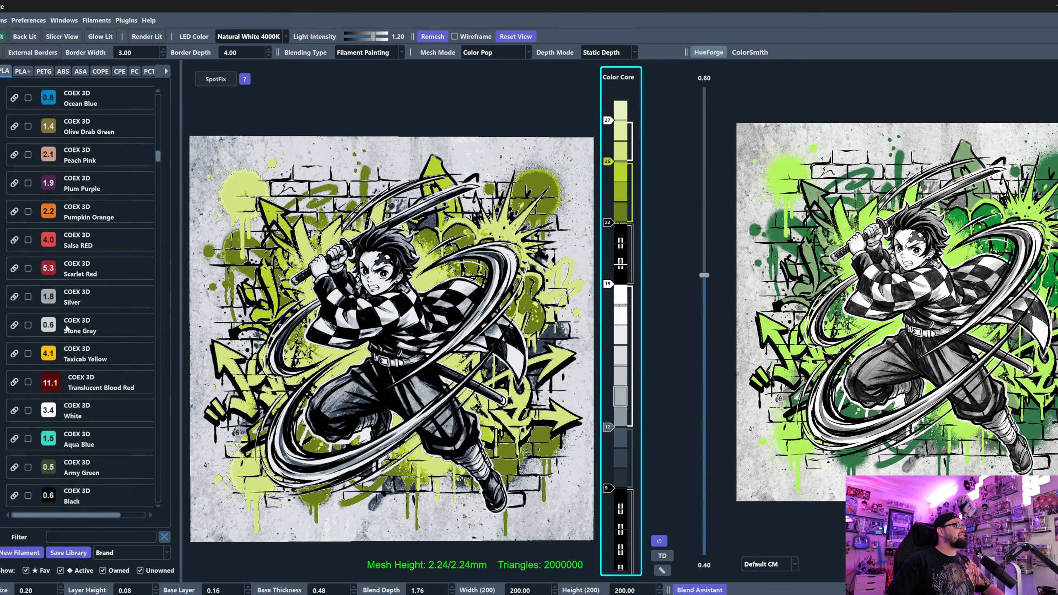
left_click_drag(50, 299, 611, 163)
scroll(75, 274, "up", 6)
scroll(63, 277, "up", 6)
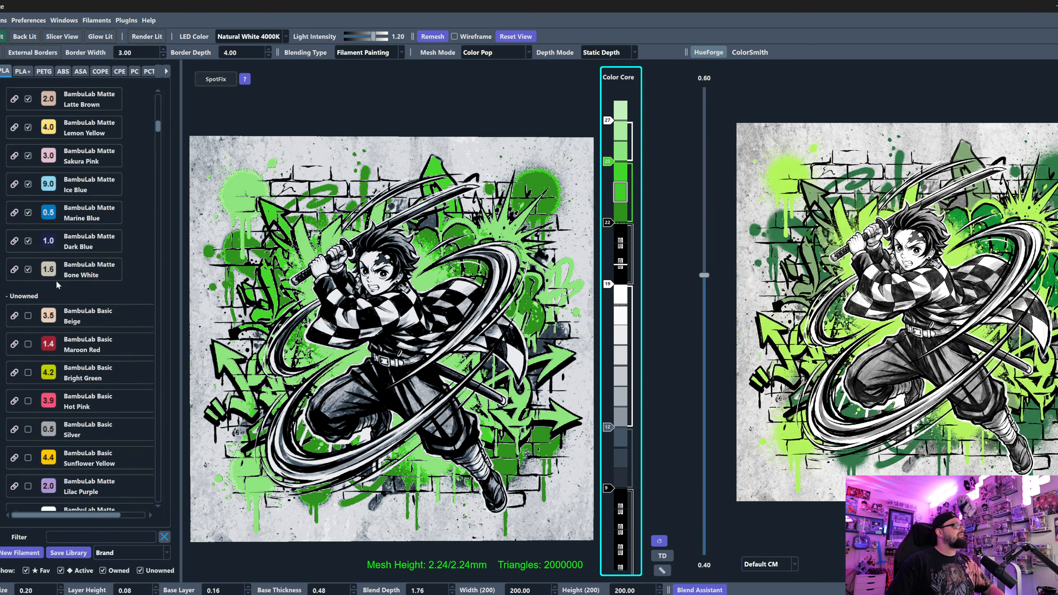
Remove the black layer 22, green layer 25 and white layer 27 swaps from the boar artwork's Color Core
scroll(352, 328, "down", 3)
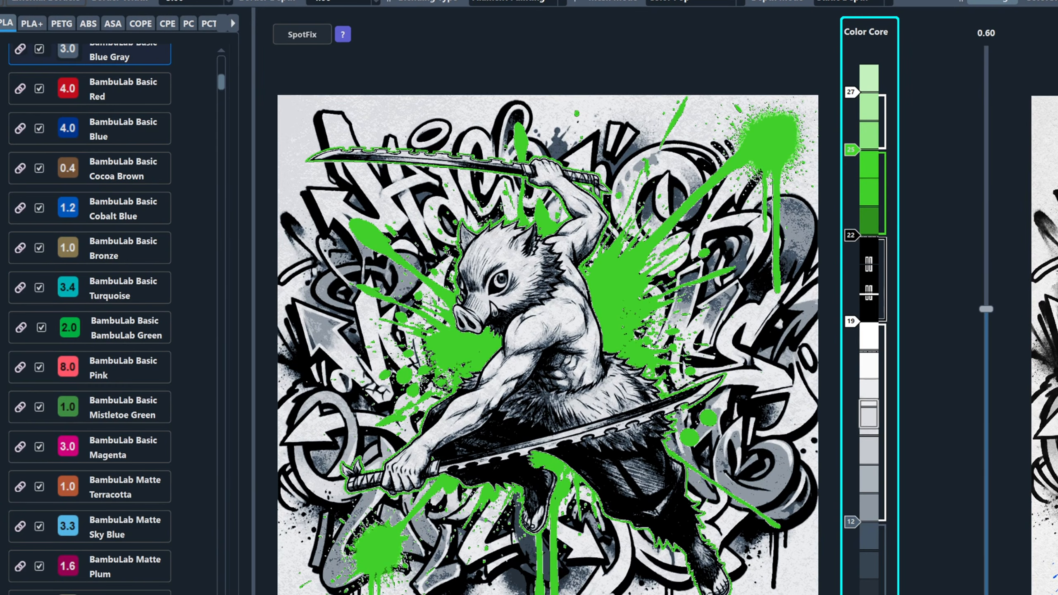
right_click(849, 235)
right_click(852, 151)
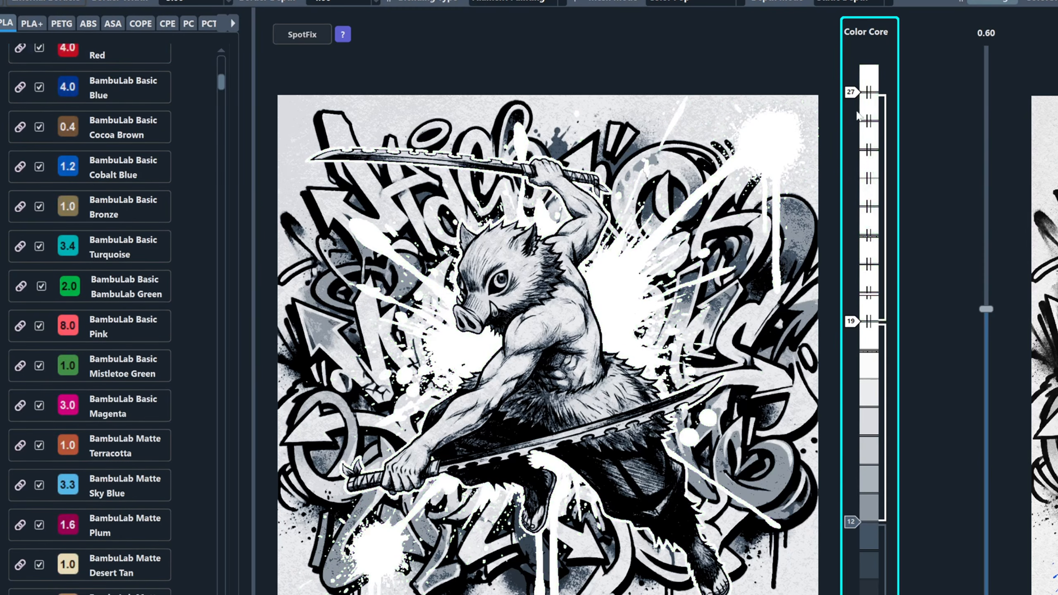
right_click(853, 92)
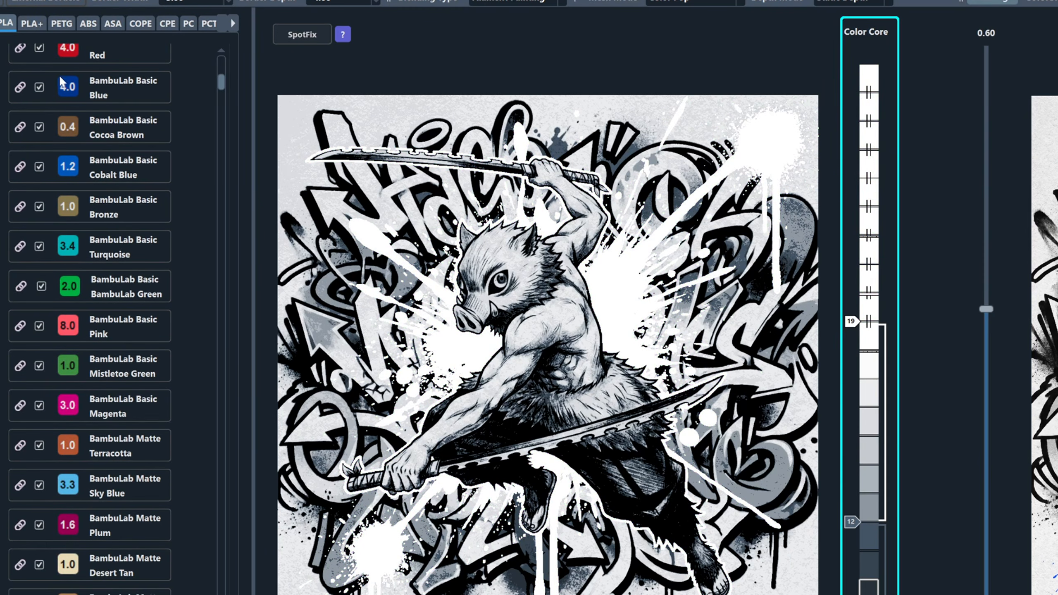
Try BambuLab Basic Cyan as the layer 27 color above the white and replace it with BambuLab Basic Blue
left_click_drag(66, 341, 869, 95)
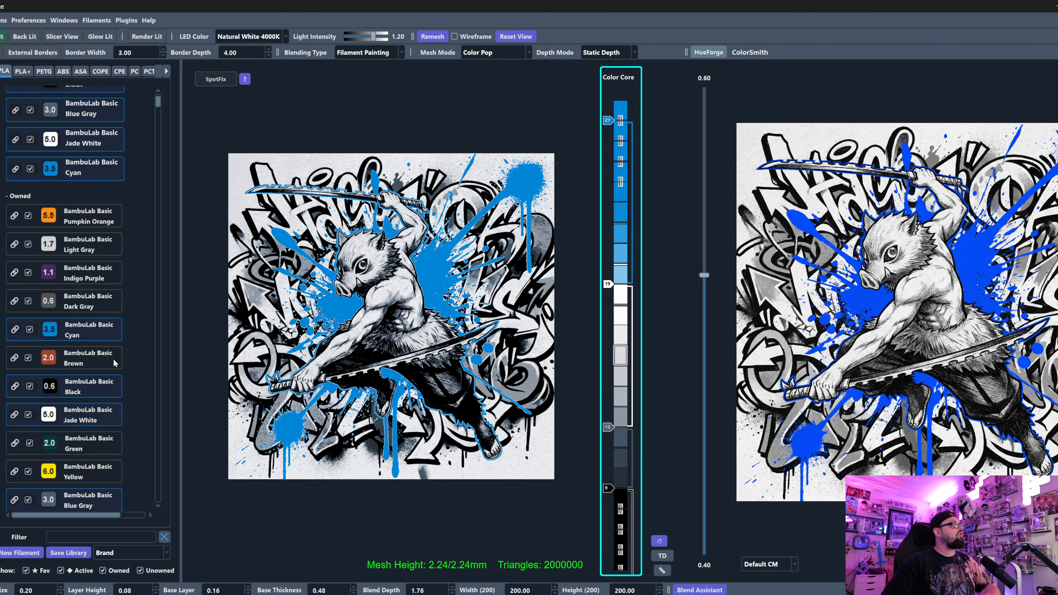
scroll(113, 363, "down", 6)
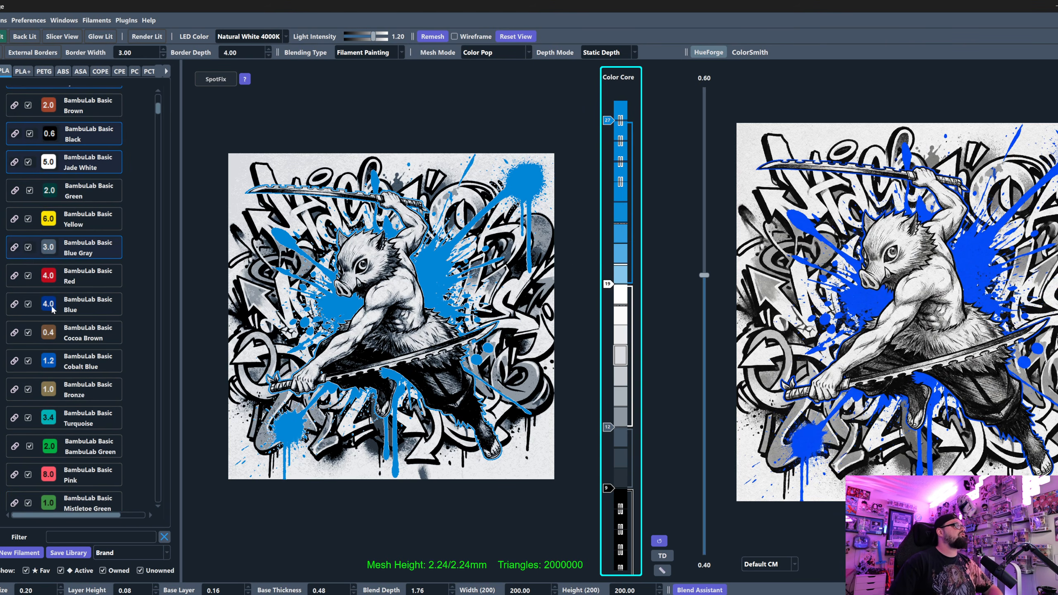
left_click_drag(52, 308, 608, 121)
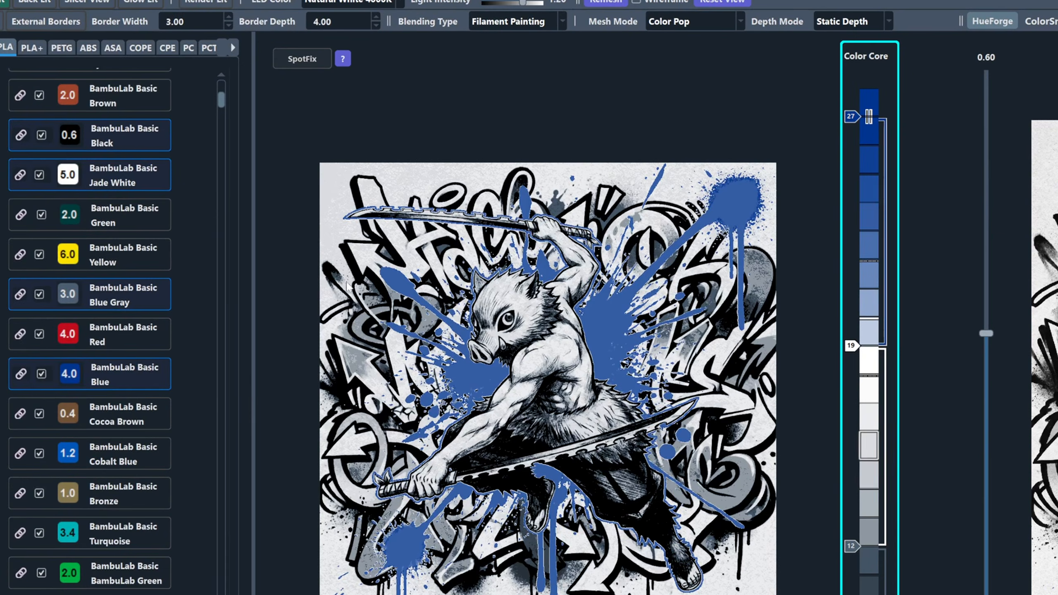
Replace the layer 27 Blue swap with BambuLab Basic Cobalt Blue and lower the swap below layer 27
scroll(39, 472, "down", 1)
left_click_drag(68, 411, 852, 119)
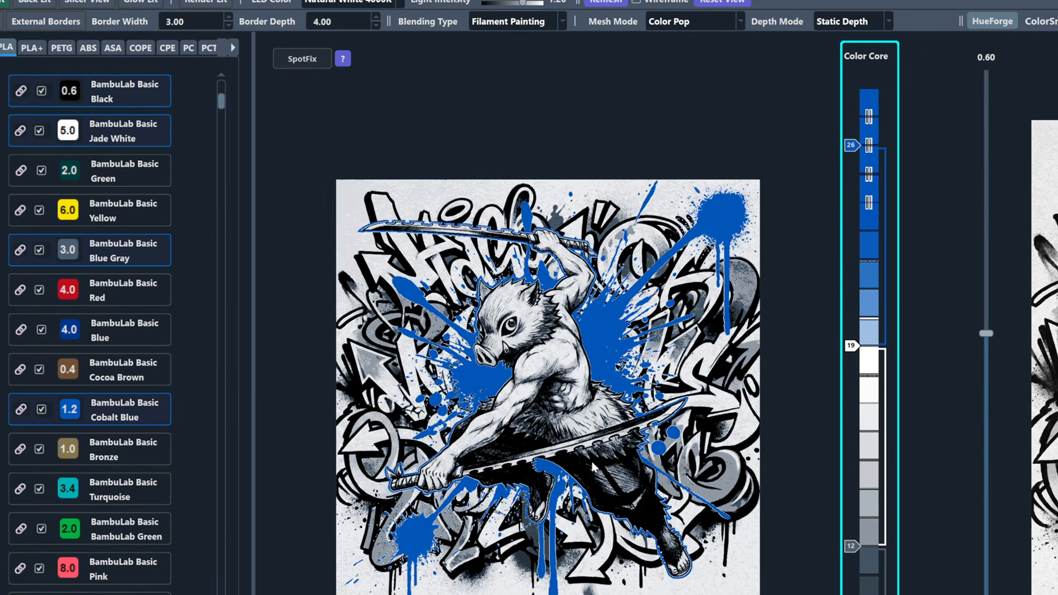
left_click_drag(850, 142, 849, 171)
Try white highlights at layer 27, shifting the Cobalt Blue swap between layers 24 and 26 and settling on layer 25
mouse_move(849, 348)
left_mouse_down()
mouse_move(782, 229)
mouse_move(867, 113)
left_mouse_up()
scroll(849, 181, "up", 1)
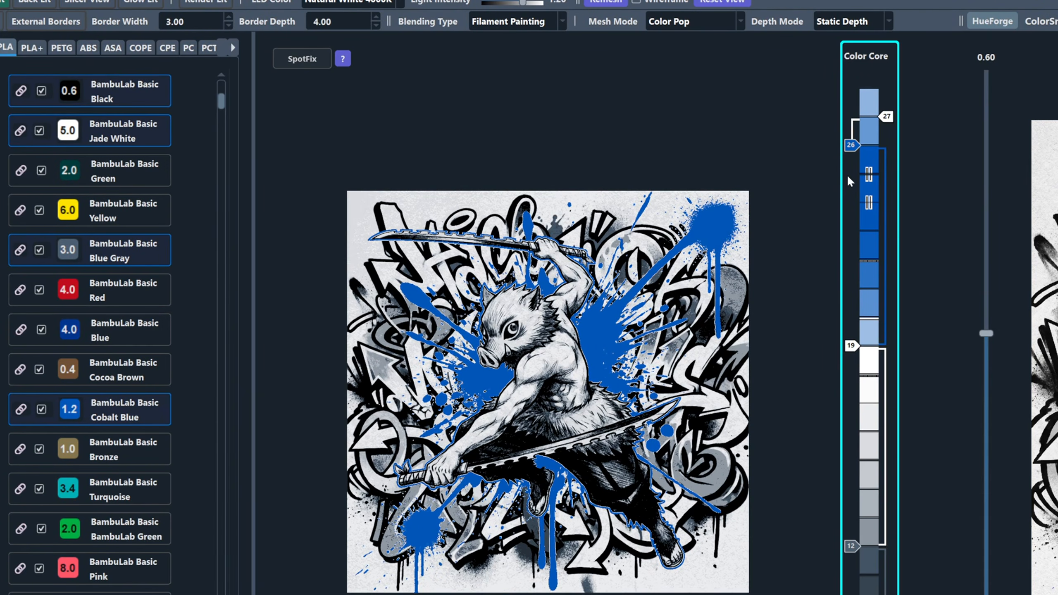
scroll(849, 181, "down", 3)
scroll(849, 180, "up", 1)
scroll(849, 181, "down", 2)
scroll(849, 180, "up", 2)
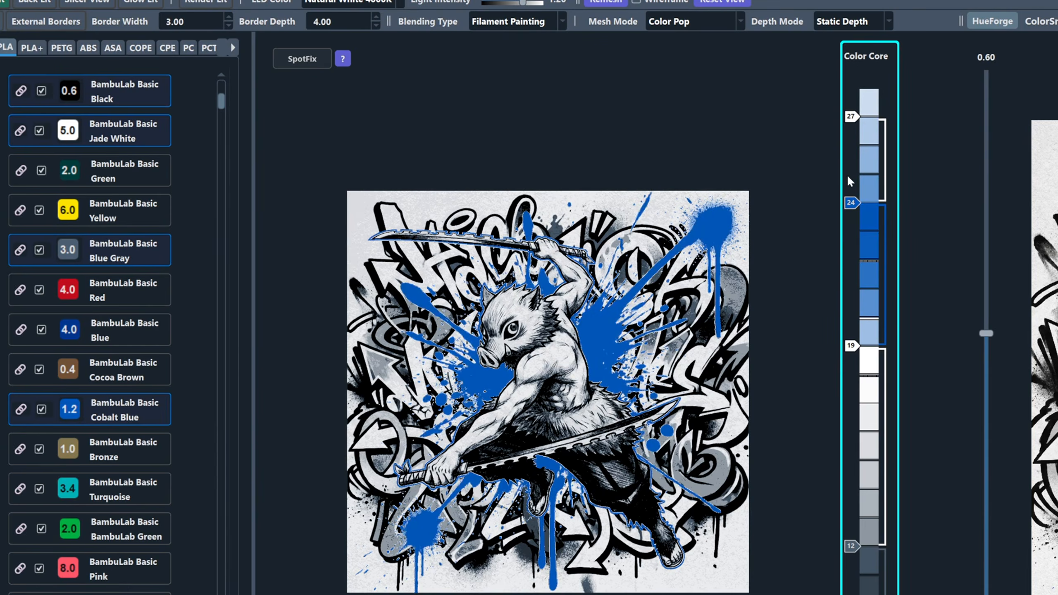
scroll(849, 181, "down", 1)
scroll(849, 181, "up", 1)
scroll(849, 181, "down", 1)
scroll(849, 181, "up", 1)
scroll(850, 181, "up", 1)
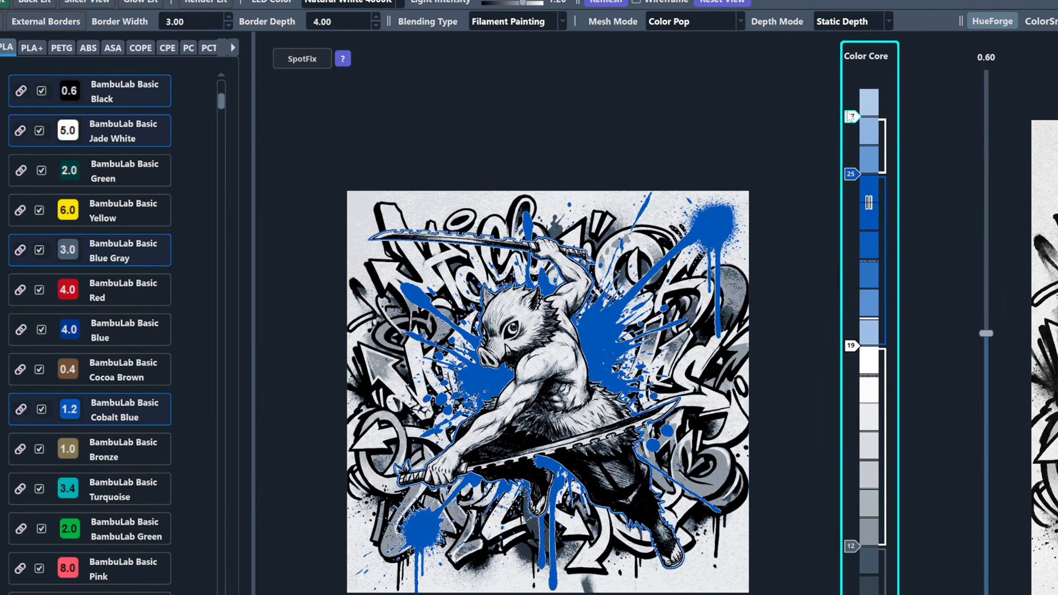
Remove the white layer 27 swap from the Color Core and raise the Cobalt Blue swap to layer 27
right_click(849, 117)
scroll(850, 178, "up", 2)
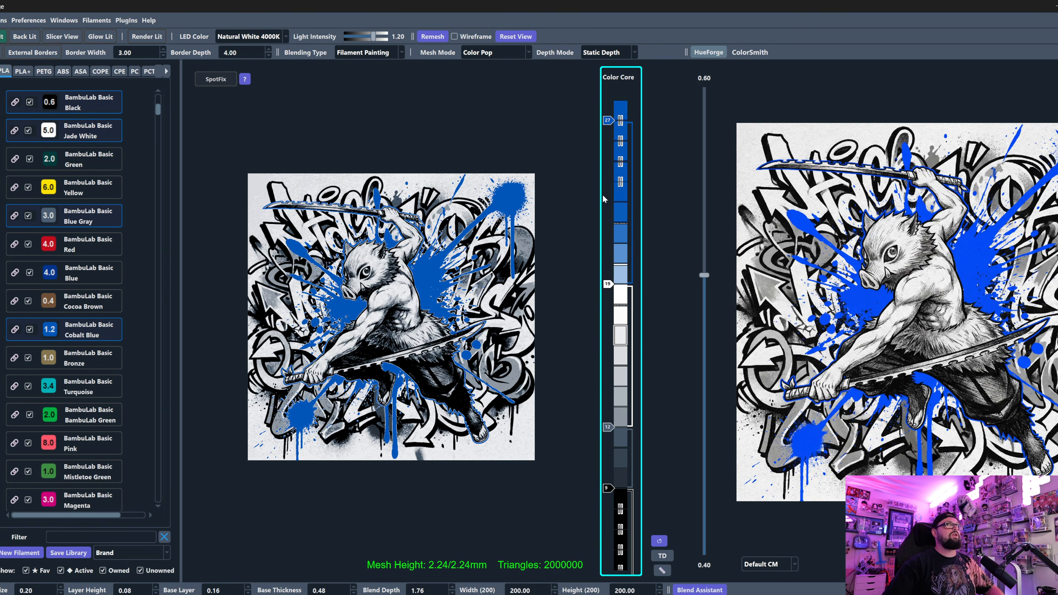
scroll(486, 255, "down", 1)
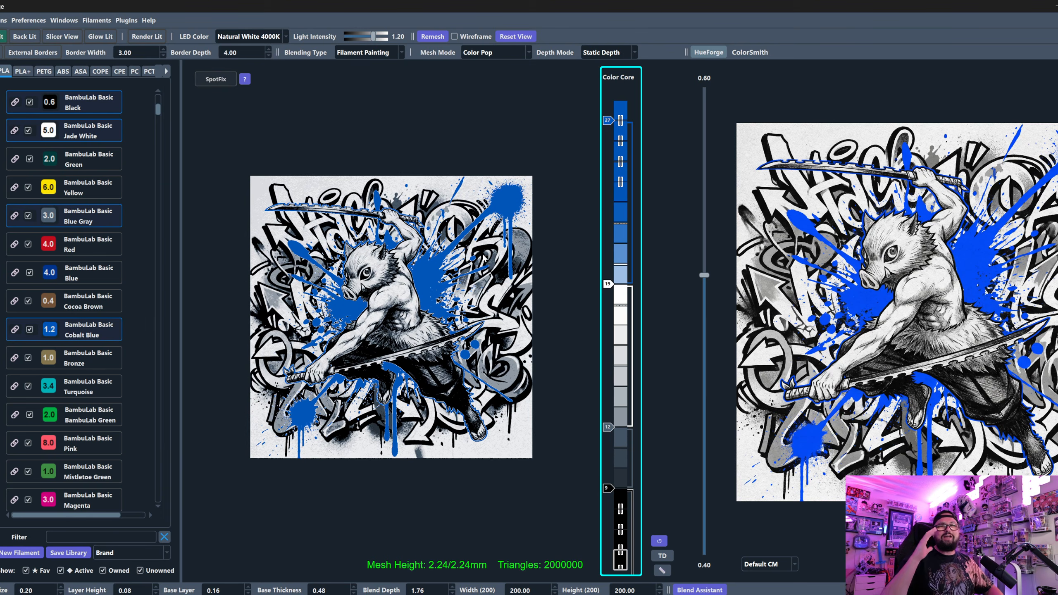